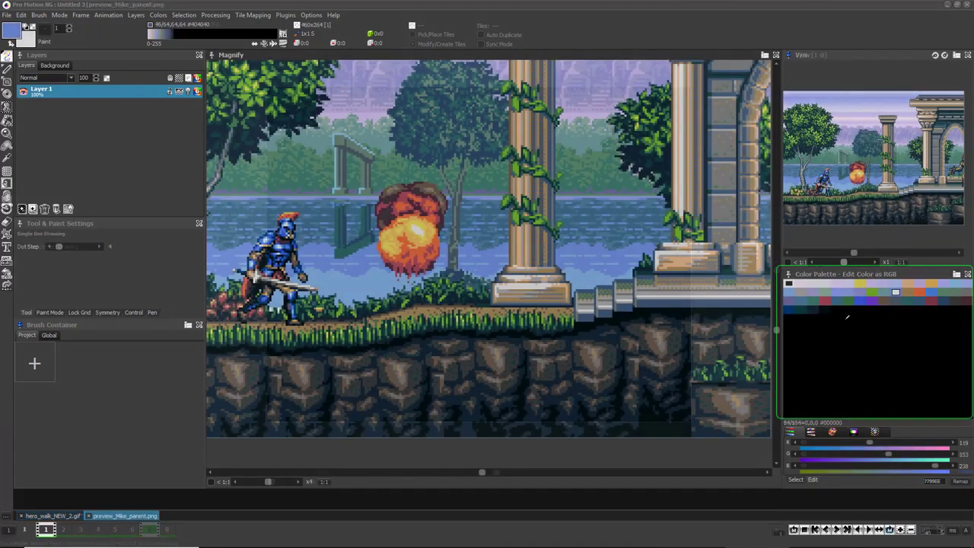
- Recolour the explosion's orange swatch to yellow-orange FAB300, HSB 43/100/98
{"action": "left_click", "coordinate": [919, 292]}
{"action": "left_click_drag", "start_coordinate": [901, 454], "coordinate": [820, 466]}
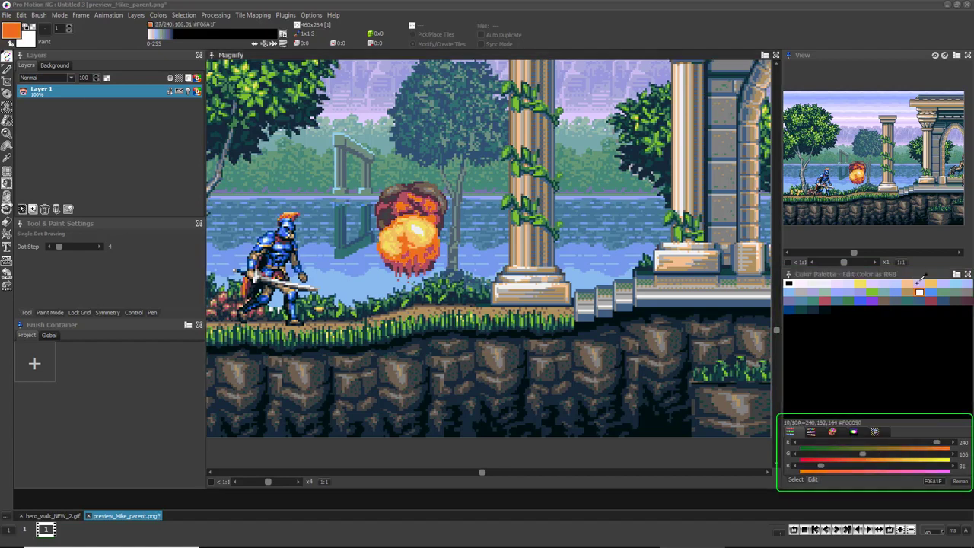
{"action": "left_click_drag", "start_coordinate": [907, 454], "coordinate": [947, 445]}
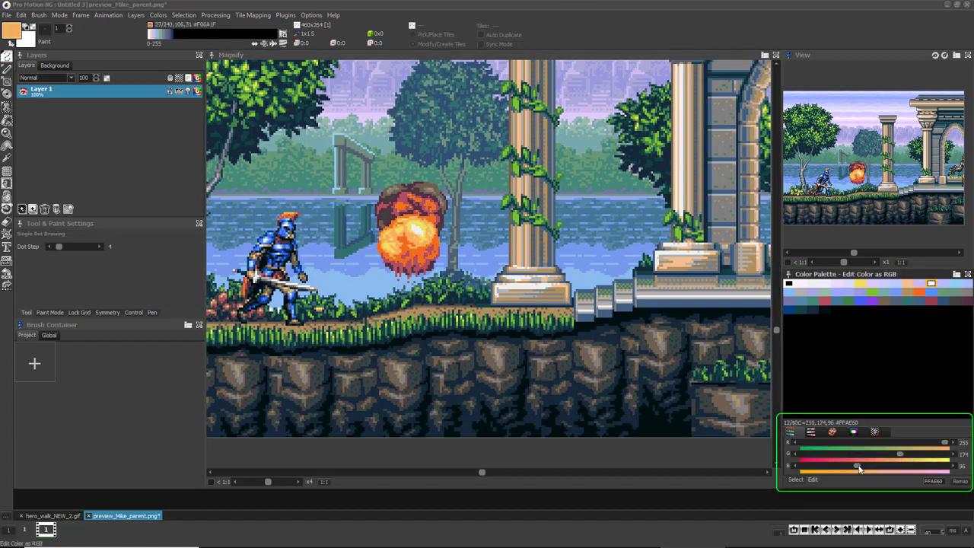
{"action": "left_click_drag", "start_coordinate": [857, 467], "coordinate": [824, 443]}
{"action": "left_click", "coordinate": [811, 431]}
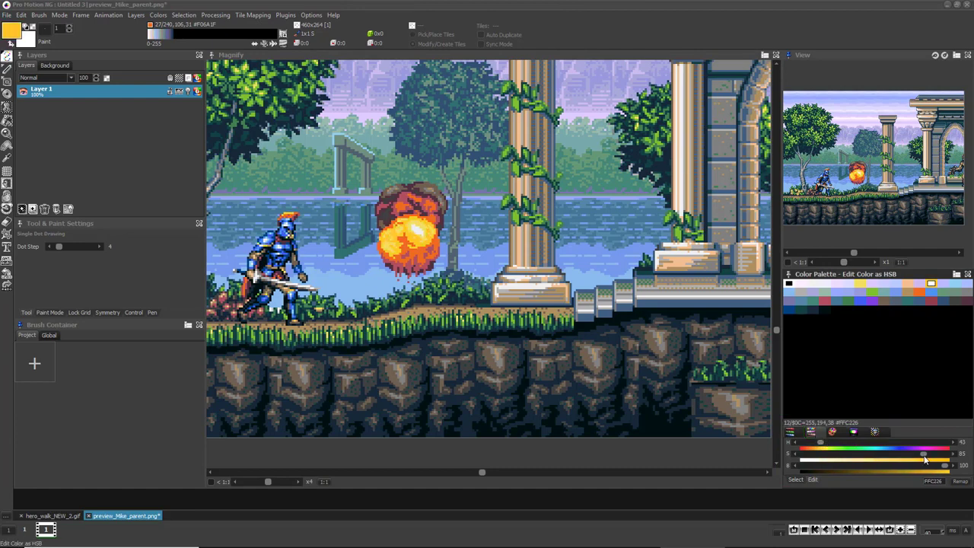
{"action": "left_click_drag", "start_coordinate": [925, 455], "coordinate": [942, 465]}
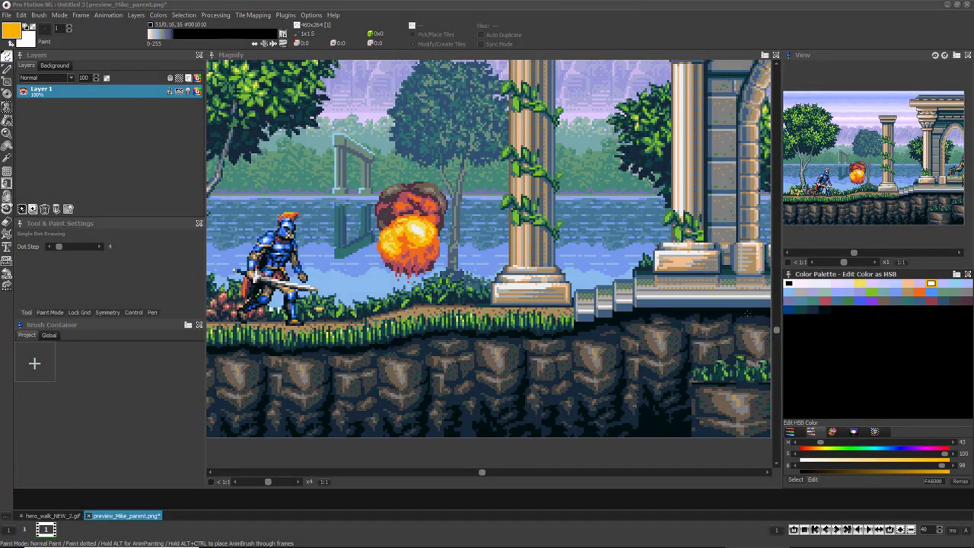
- Deepen palette colour 35 to pure red #AB3E3E, HSB 0/64/67, in Edit single Color
{"action": "double_click", "coordinate": [825, 299]}
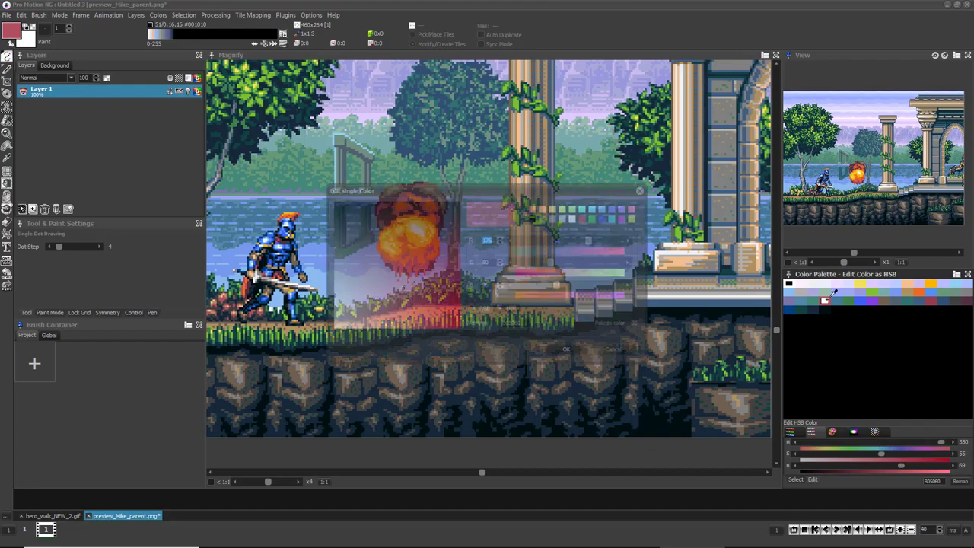
{"action": "left_click_drag", "start_coordinate": [493, 193], "coordinate": [641, 157]}
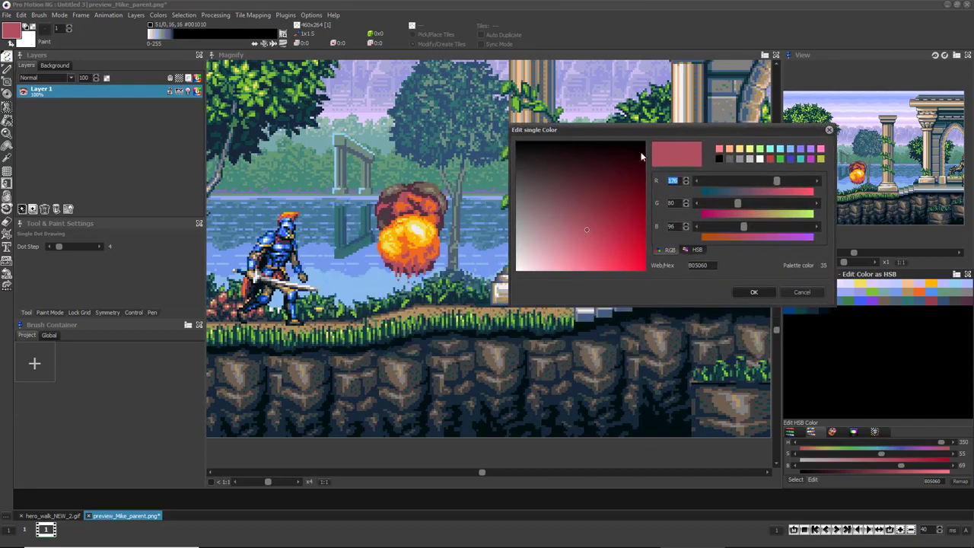
{"action": "mouse_move", "coordinate": [586, 229]}
{"action": "left_mouse_down"}
{"action": "mouse_move", "coordinate": [585, 216]}
{"action": "mouse_move", "coordinate": [595, 217]}
{"action": "mouse_move", "coordinate": [582, 223]}
{"action": "left_mouse_up"}
{"action": "left_click", "coordinate": [694, 250]}
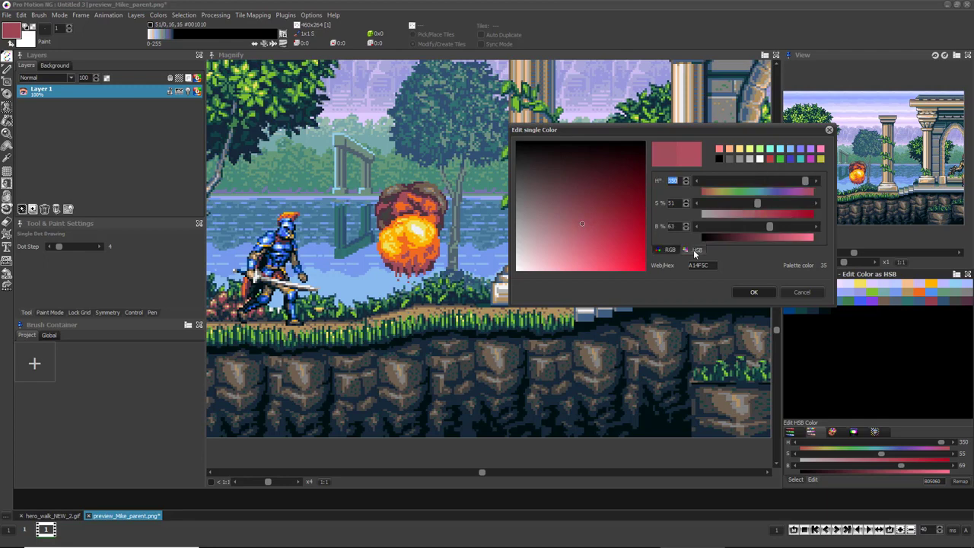
{"action": "mouse_move", "coordinate": [777, 176]}
{"action": "left_mouse_down"}
{"action": "mouse_move", "coordinate": [706, 189]}
{"action": "mouse_move", "coordinate": [763, 202]}
{"action": "mouse_move", "coordinate": [774, 227]}
{"action": "mouse_move", "coordinate": [771, 206]}
{"action": "left_mouse_up"}
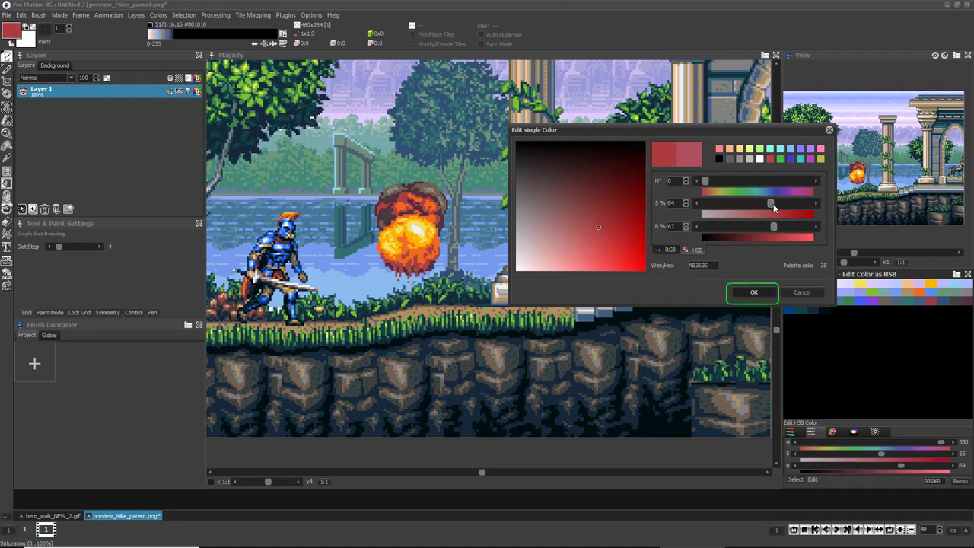
- Confirm the red, then raise red in the purple-grey swatch and lower blue in the blue one
{"action": "left_click", "coordinate": [751, 293]}
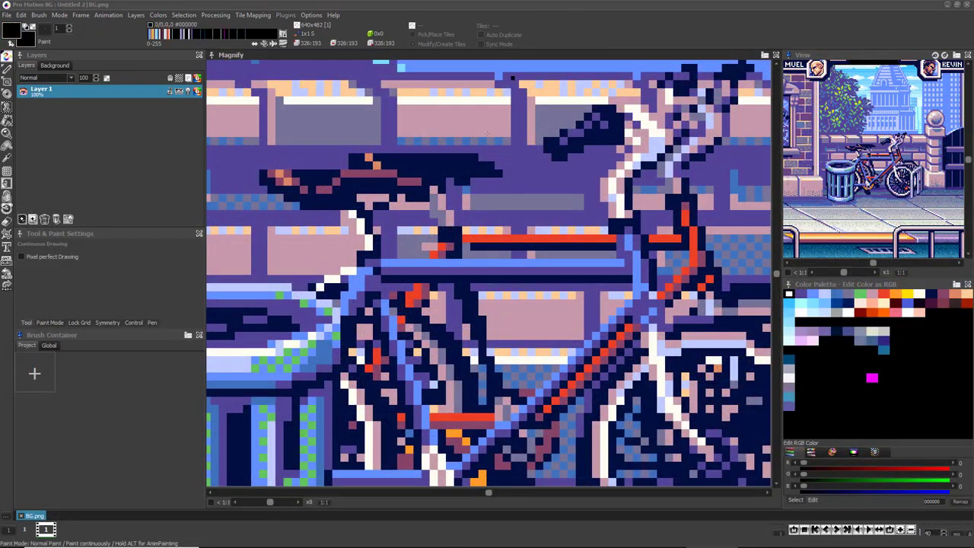
{"action": "left_click", "coordinate": [848, 293]}
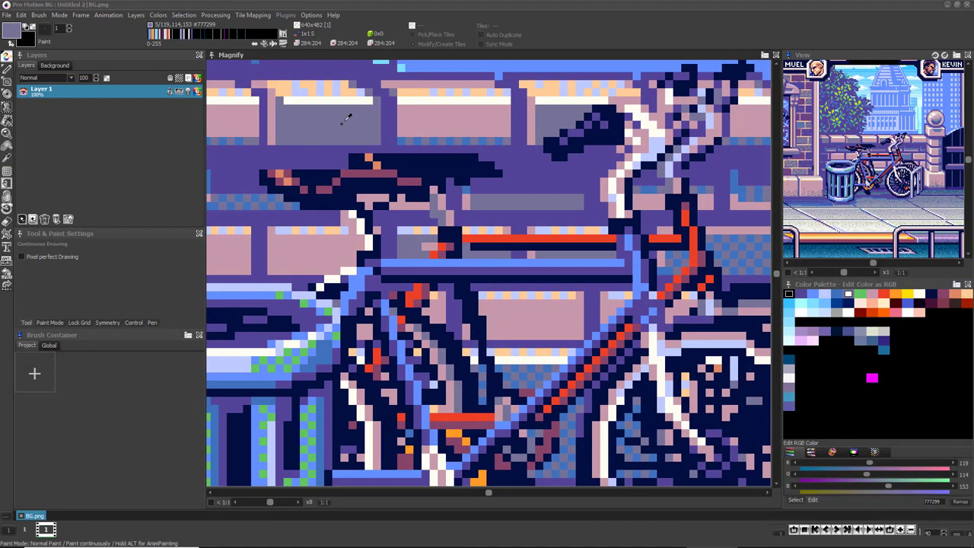
{"action": "left_click_drag", "start_coordinate": [875, 461], "coordinate": [886, 464]}
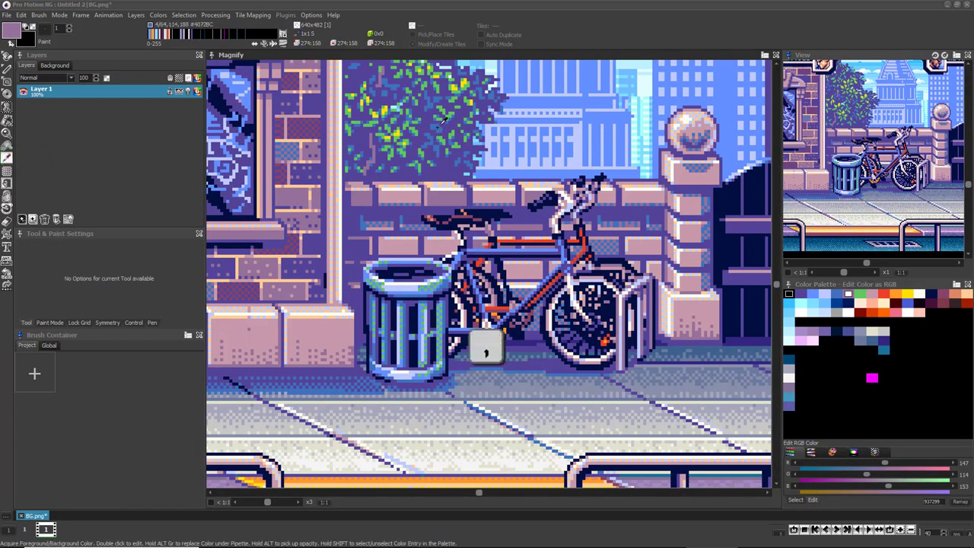
{"action": "left_click_drag", "start_coordinate": [908, 486], "coordinate": [877, 480]}
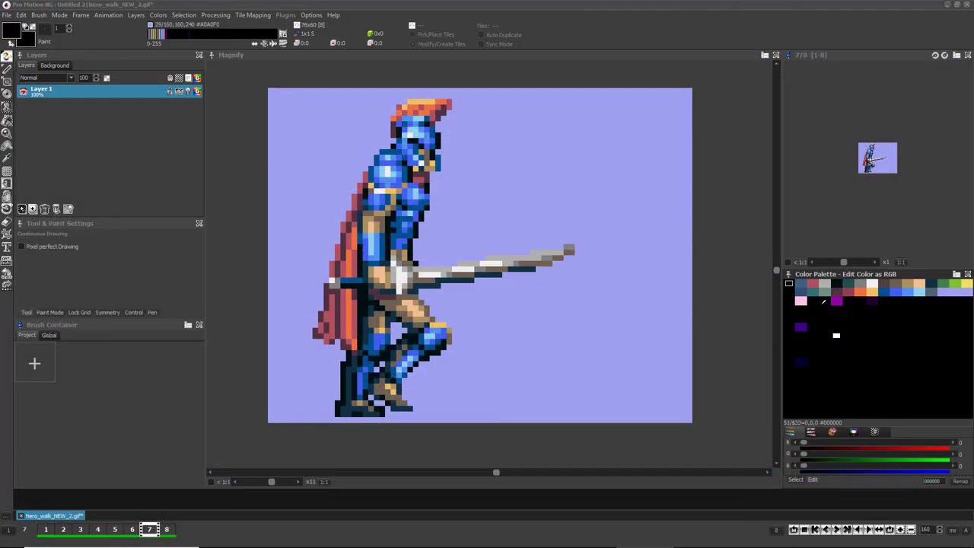
{"action": "left_click", "coordinate": [800, 300]}
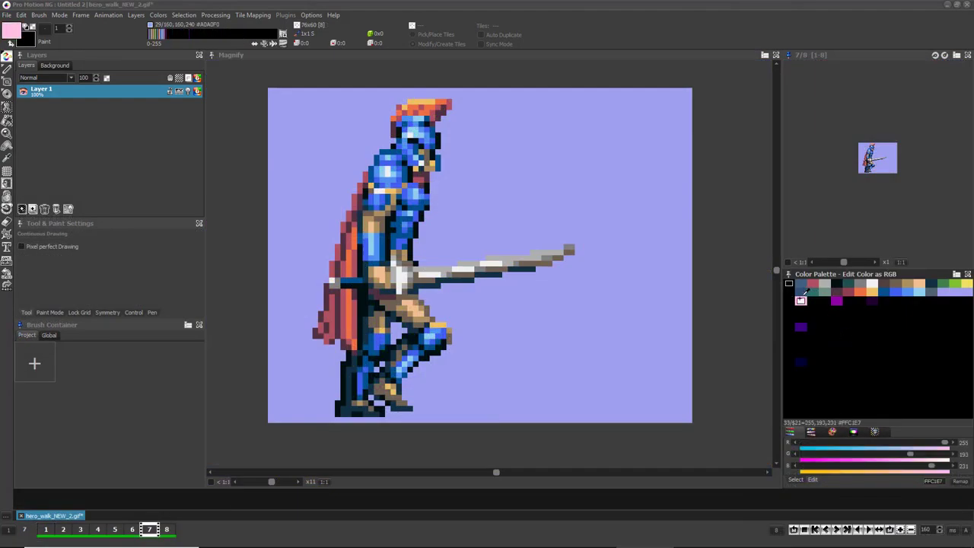
{"action": "key", "text": "r"}
{"action": "left_click", "coordinate": [837, 301]}
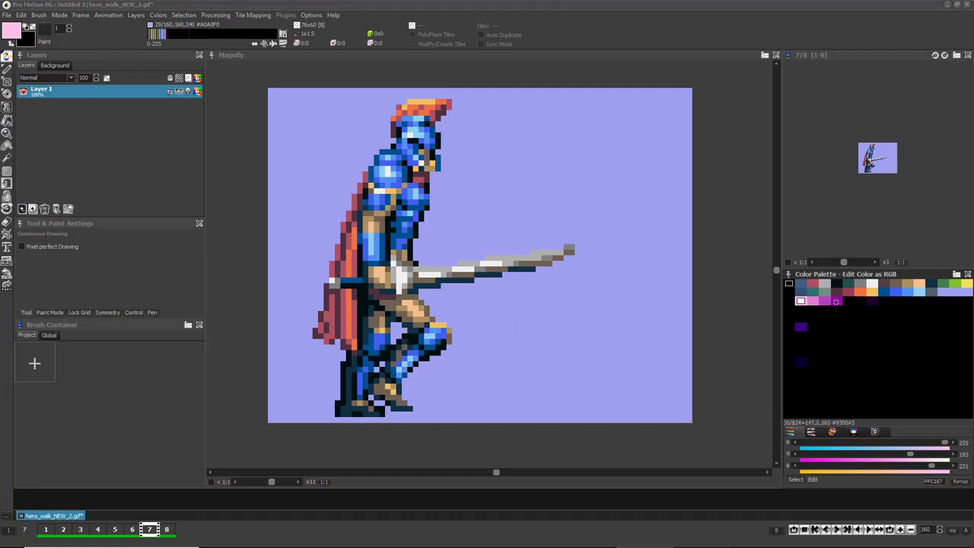
{"action": "key", "text": "r"}
{"action": "left_click", "coordinate": [836, 301]}
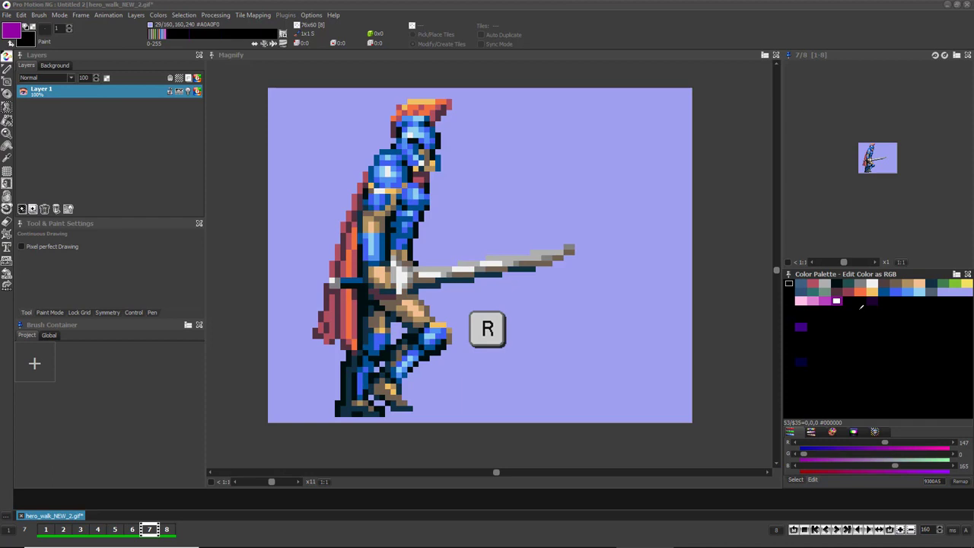
{"action": "left_click", "coordinate": [874, 302]}
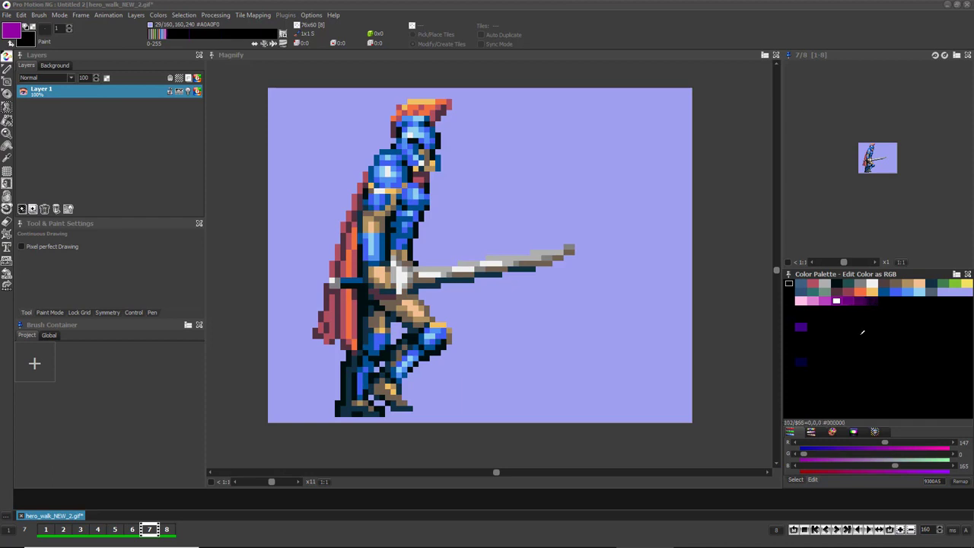
{"action": "key", "text": "ctrl+z"}
{"action": "key", "text": "ctrl+z"}
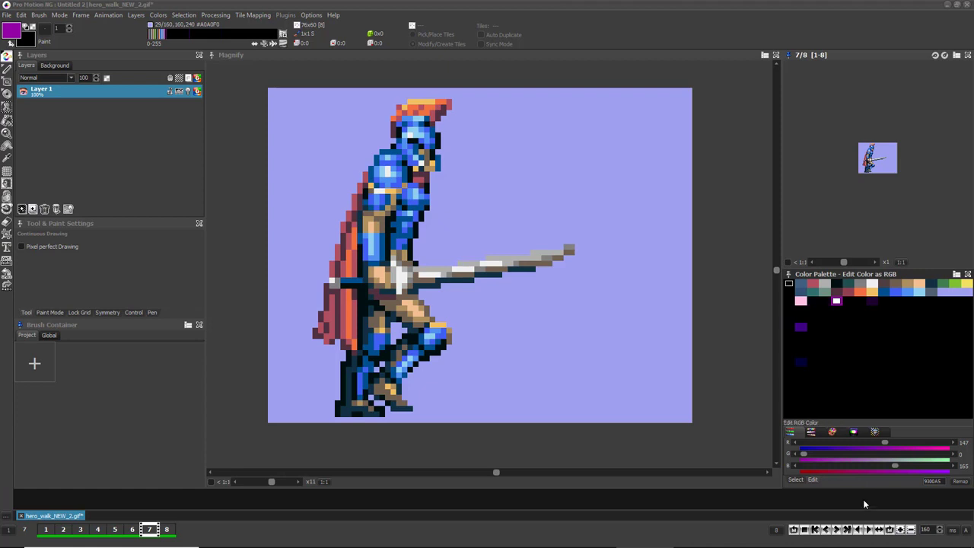
- Make a trial pink-to-purple colour ramp along the palette row
{"action": "left_click", "coordinate": [811, 431]}
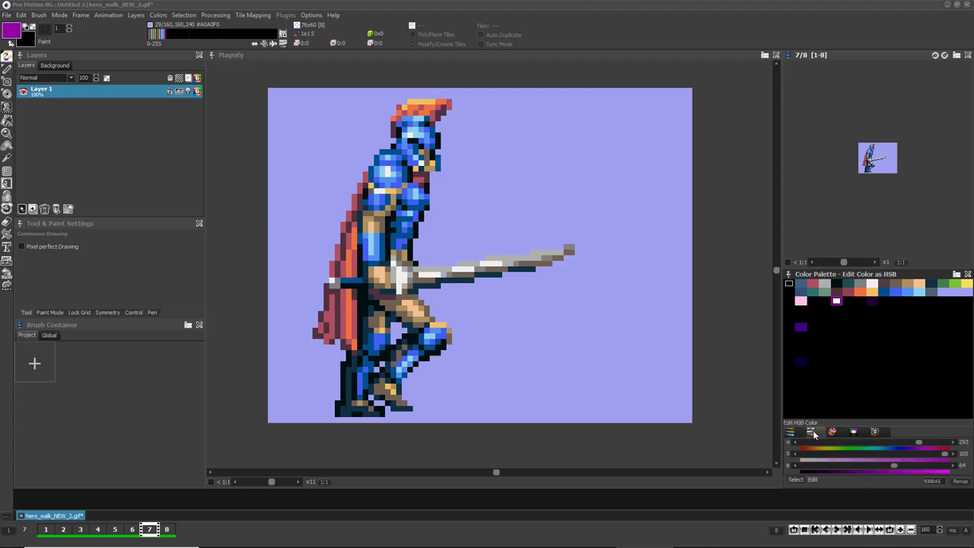
{"action": "left_click", "coordinate": [801, 300]}
{"action": "key", "text": "r"}
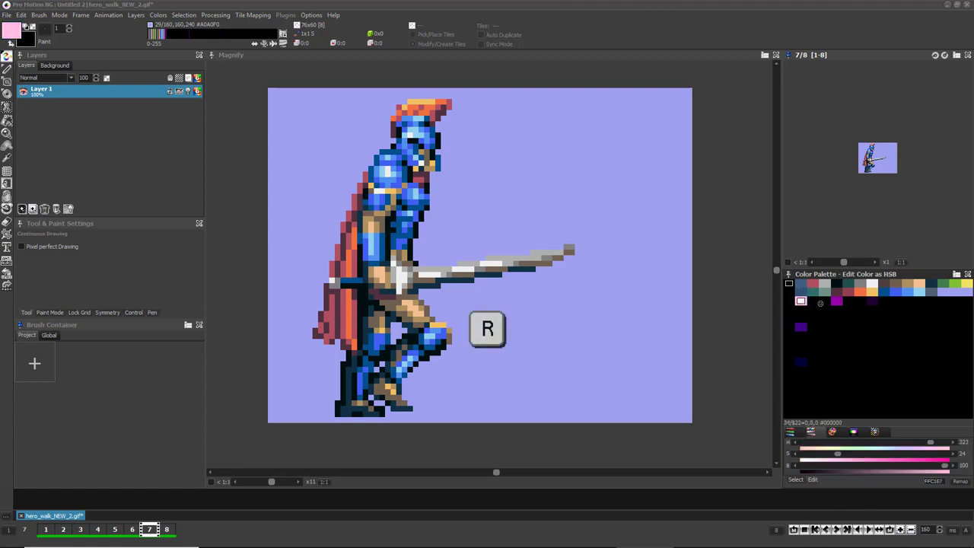
{"action": "left_click", "coordinate": [837, 300]}
- Ramp pink to purple, then dark purple to black, down column 1, ending on black
{"action": "key", "text": "r"}
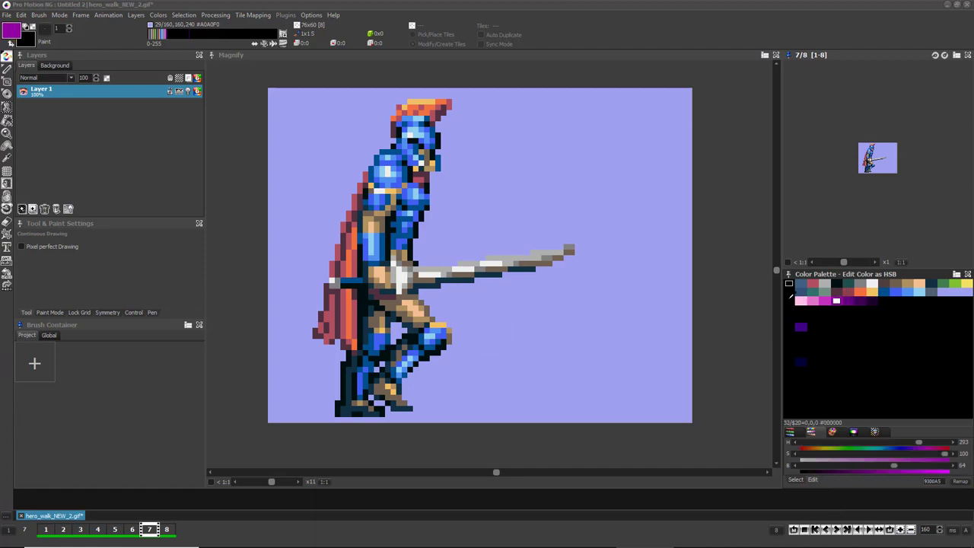
{"action": "left_click", "coordinate": [801, 300]}
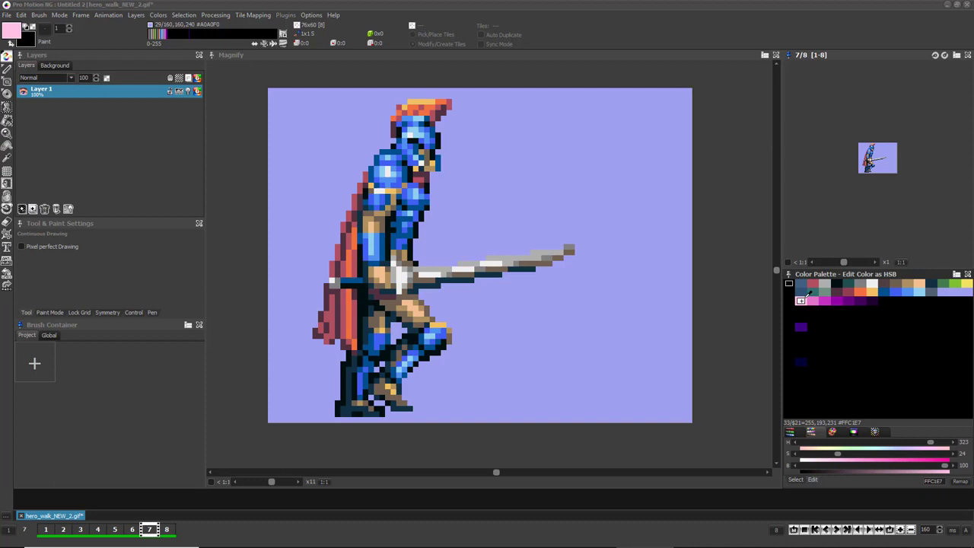
{"action": "key", "text": "r"}
{"action": "left_click_drag", "start_coordinate": [801, 326], "coordinate": [807, 321]}
{"action": "left_click", "coordinate": [801, 326]}
{"action": "key", "text": "r"}
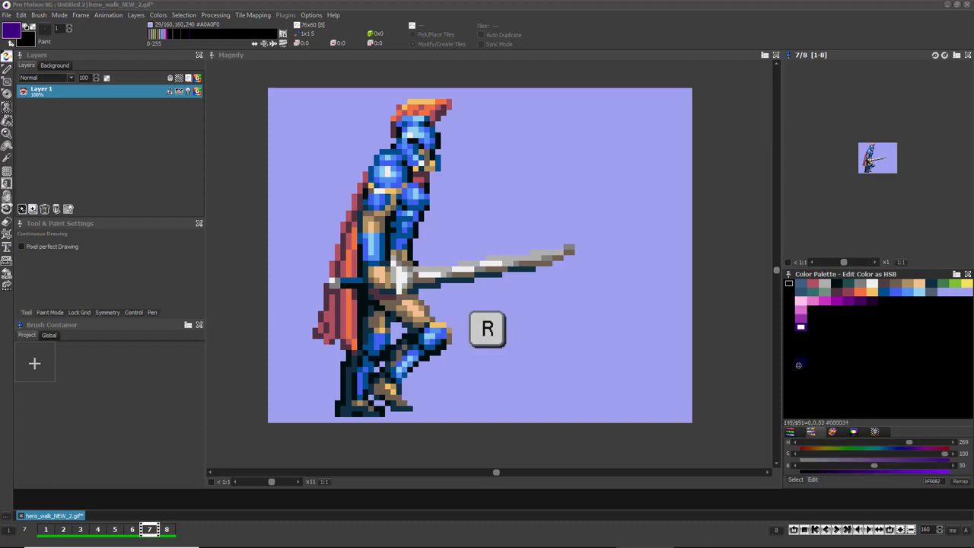
{"action": "left_click_drag", "start_coordinate": [801, 360], "coordinate": [801, 362]}
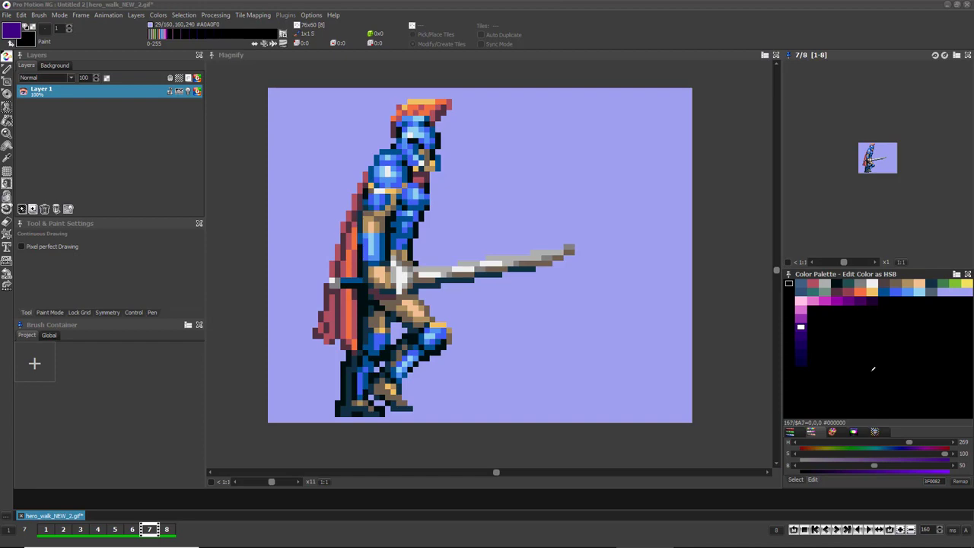
{"action": "left_click", "coordinate": [873, 369]}
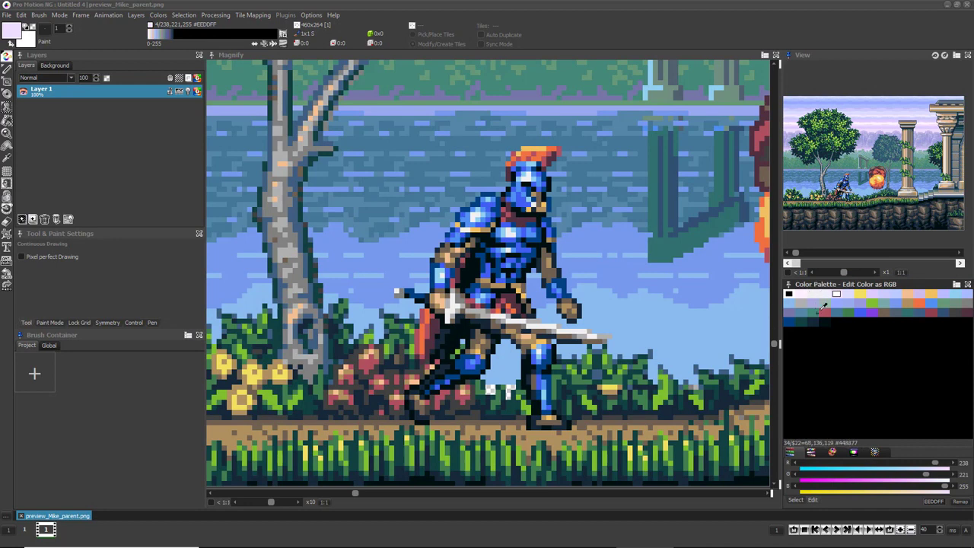
- Switch the Color Palette to Edit/Move Colors mode
{"action": "left_click", "coordinate": [832, 452]}
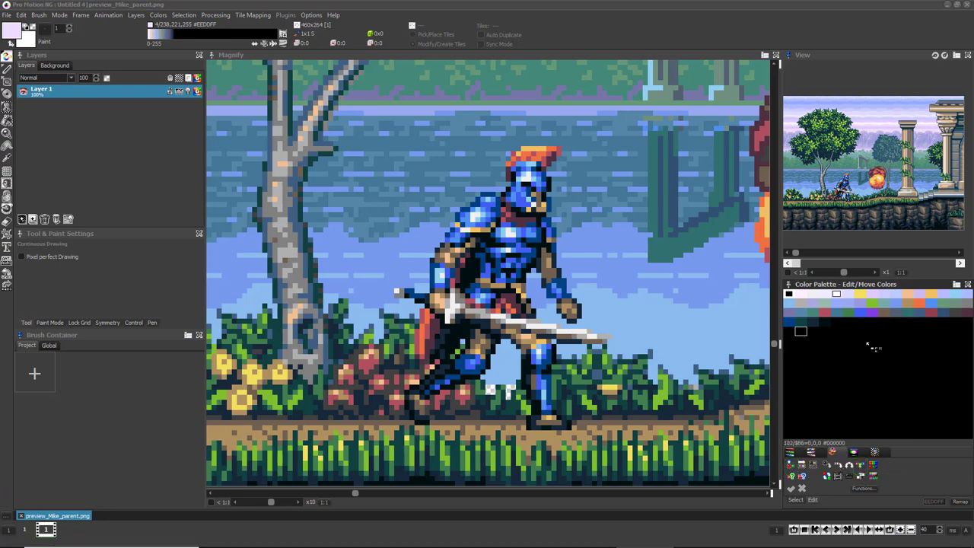
- Copy yellow and move it with the orange and red swatches into a new lower palette row
{"action": "left_click", "coordinate": [866, 299]}
{"action": "left_click_drag", "start_coordinate": [863, 299], "coordinate": [793, 337]}
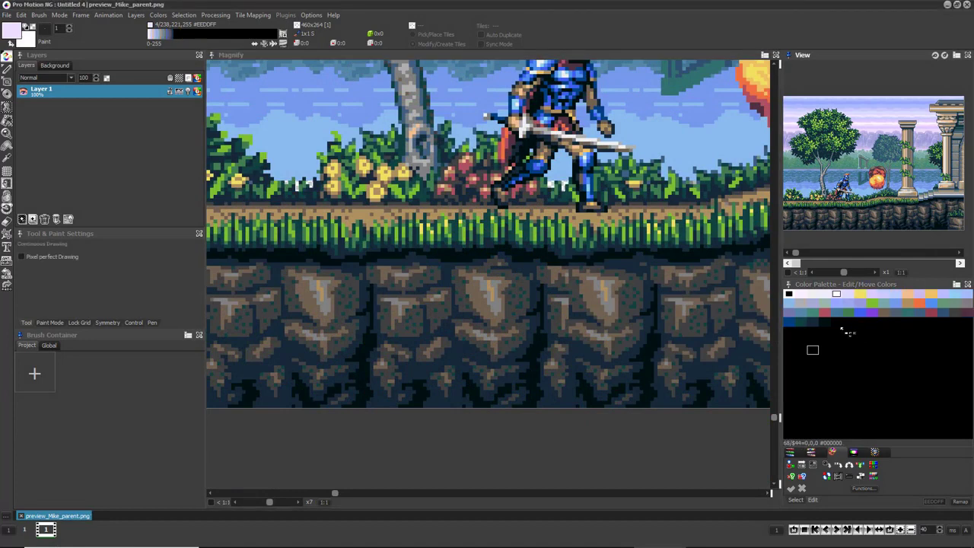
{"action": "left_click_drag", "start_coordinate": [865, 297], "coordinate": [931, 295]}
{"action": "left_click", "coordinate": [921, 304], "text": "ctrl"}
{"action": "left_click", "coordinate": [825, 312], "text": "ctrl"}
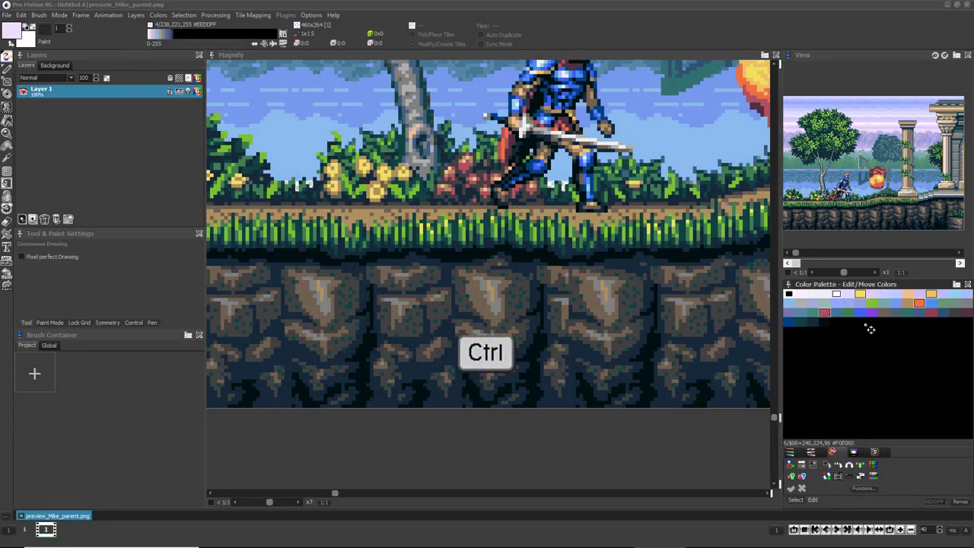
{"action": "left_click", "coordinate": [932, 313], "text": "ctrl"}
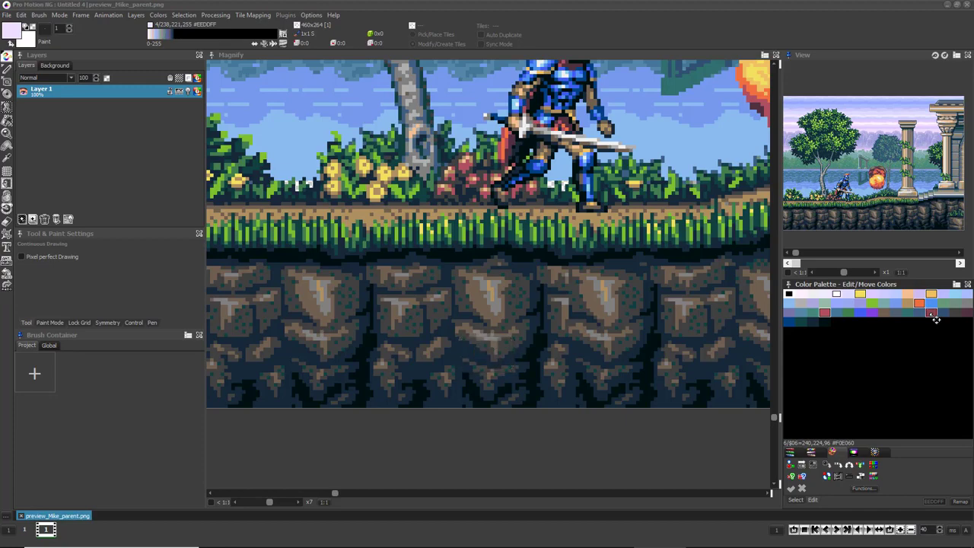
{"action": "left_click_drag", "start_coordinate": [861, 297], "coordinate": [793, 334]}
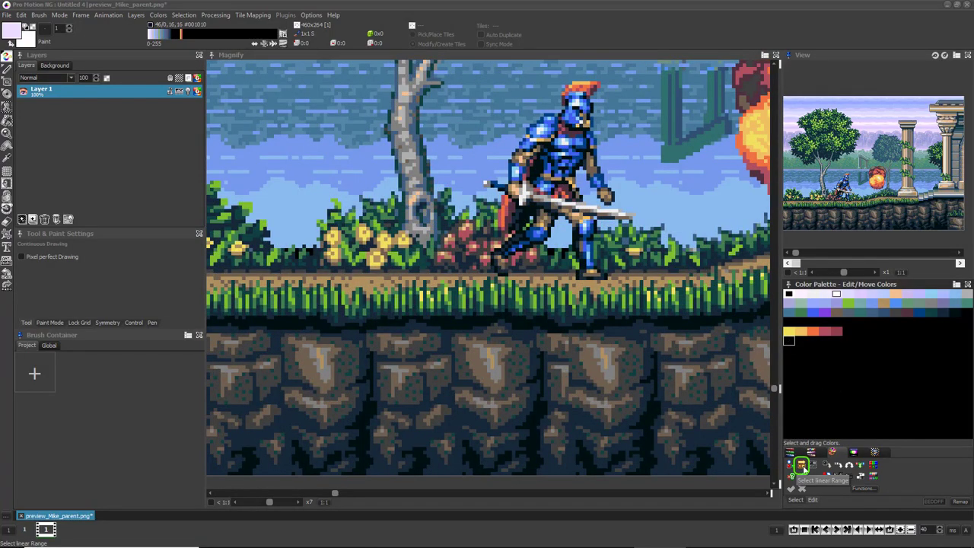
- Select the five yellow-to-red swatches as a linear range and shift them up one row
{"action": "left_click", "coordinate": [801, 464]}
{"action": "left_click_drag", "start_coordinate": [790, 332], "coordinate": [840, 335]}
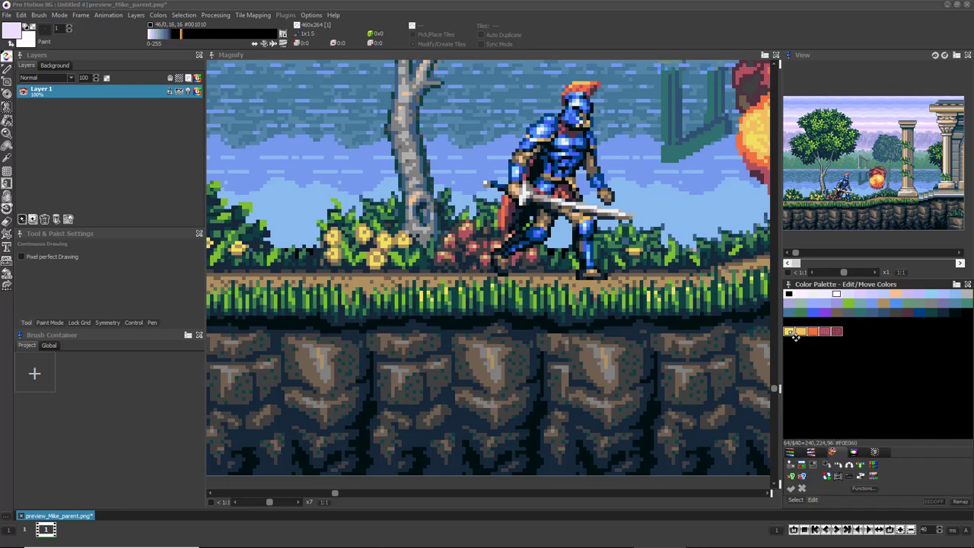
{"action": "left_click_drag", "start_coordinate": [795, 337], "coordinate": [795, 331]}
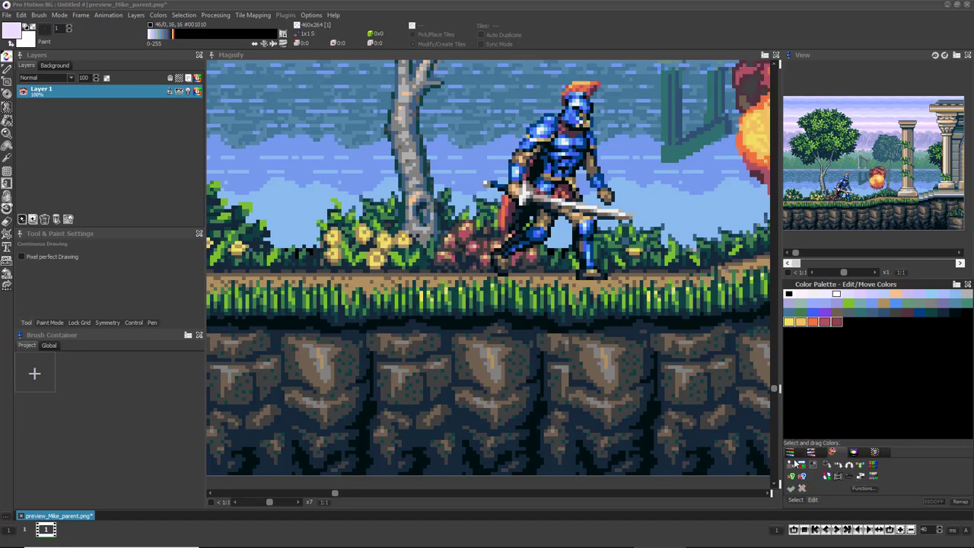
- Box-select the pale white, light-blue and blue swatches near the palette start
{"action": "left_click", "coordinate": [813, 466]}
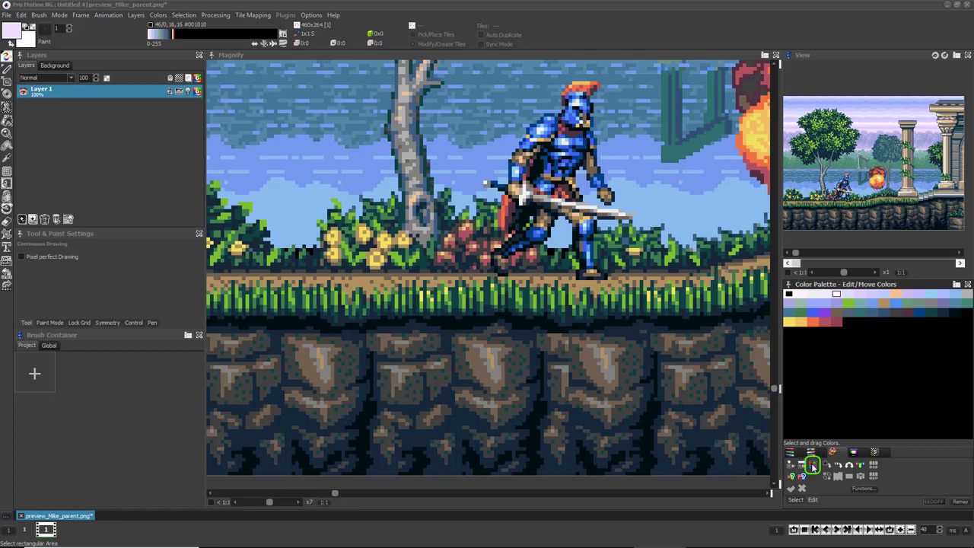
{"action": "left_click_drag", "start_coordinate": [796, 292], "coordinate": [835, 329]}
{"action": "left_click", "coordinate": [836, 329]}
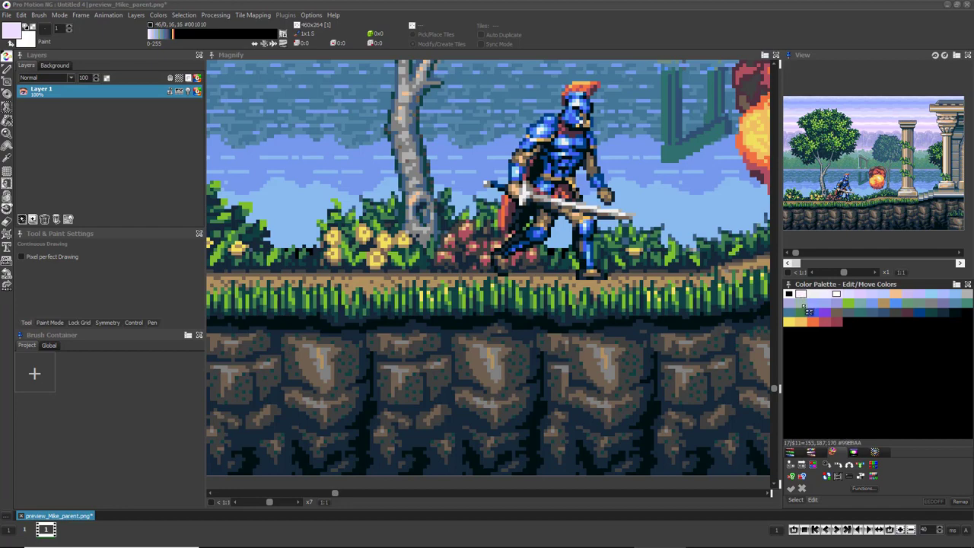
{"action": "left_click_drag", "start_coordinate": [808, 291], "coordinate": [843, 322]}
- Turn on Show unused Colors from the palette's context menu
{"action": "right_click", "coordinate": [873, 342]}
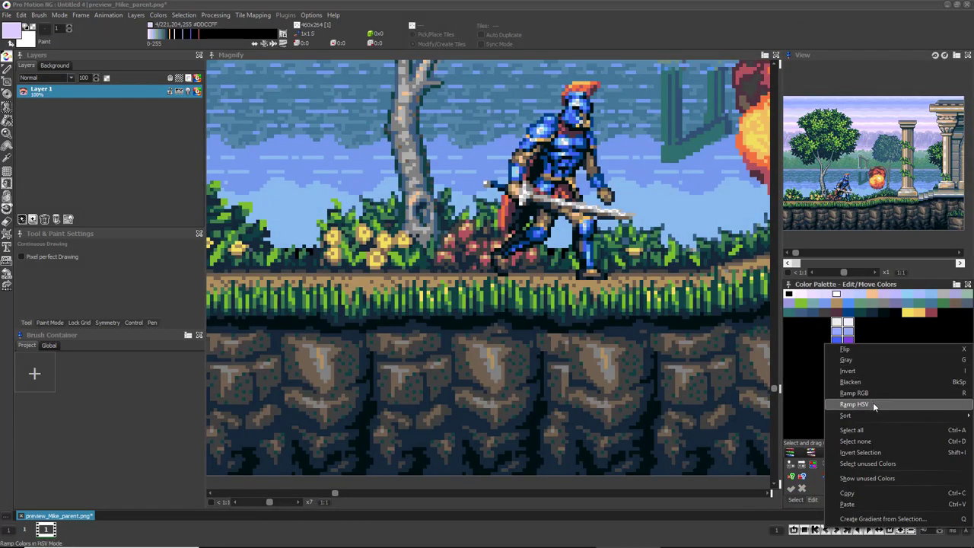
{"action": "mouse_move", "coordinate": [870, 418]}
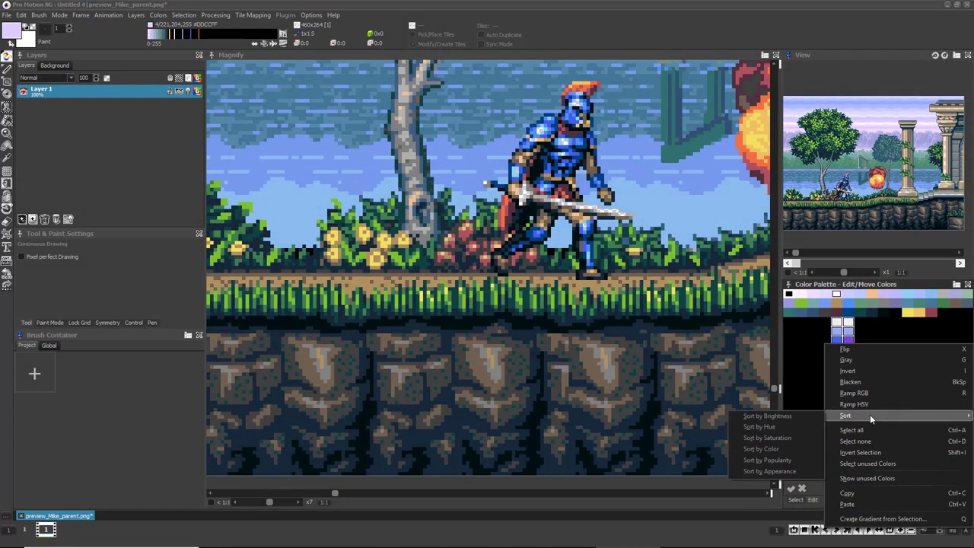
{"action": "left_click", "coordinate": [896, 478]}
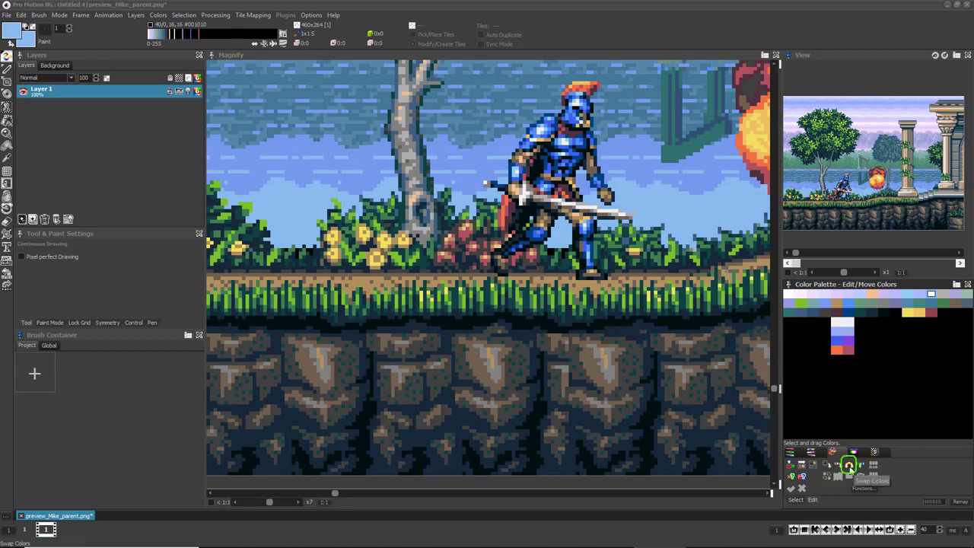
- With Swap Colors, swap white into the first slot of the second row
{"action": "left_click", "coordinate": [849, 466]}
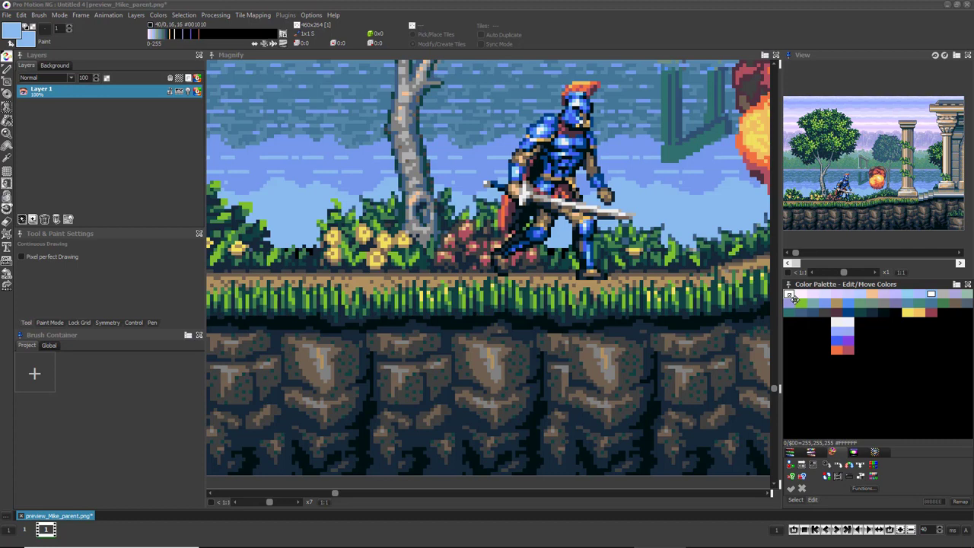
{"action": "left_click_drag", "start_coordinate": [794, 299], "coordinate": [803, 299]}
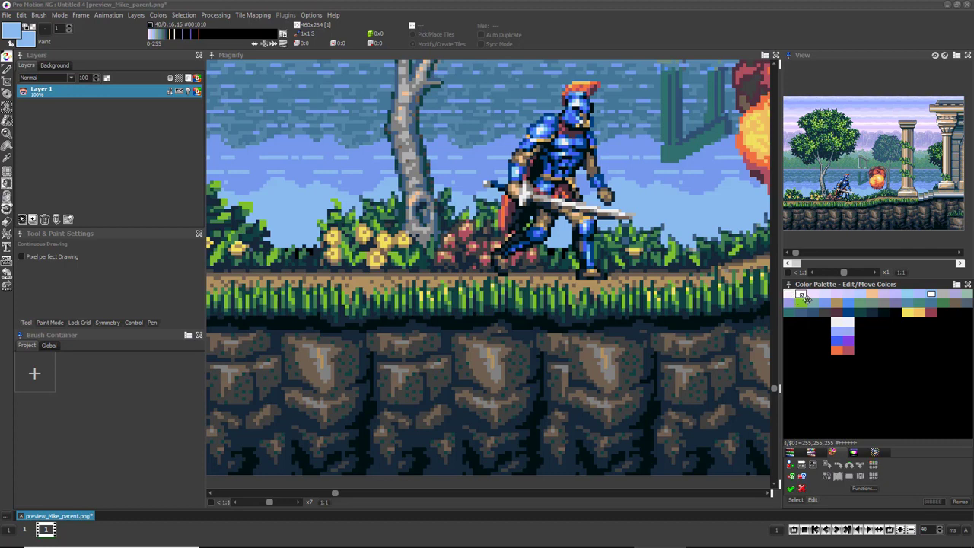
{"action": "left_click_drag", "start_coordinate": [807, 302], "coordinate": [887, 309]}
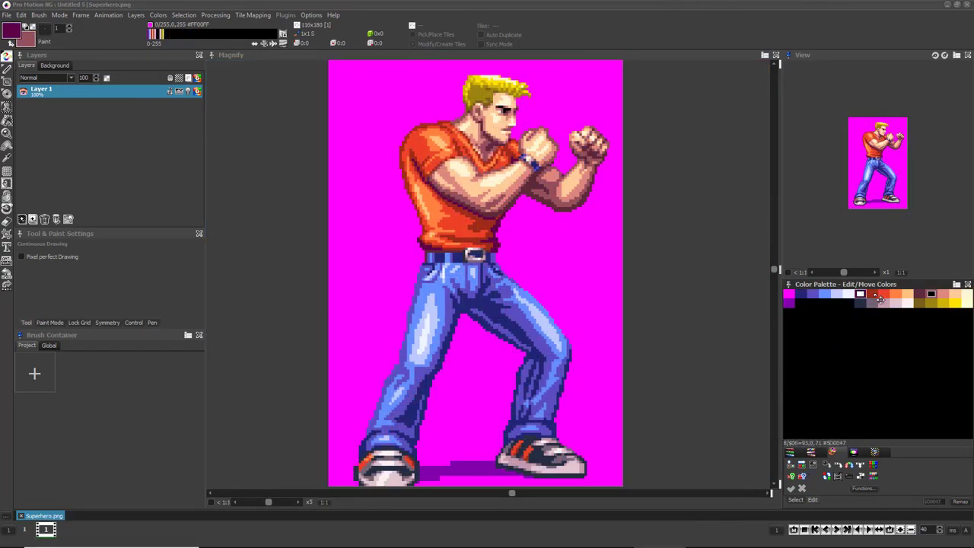
- Enable Apply Color Movement to Pixels, then drag swatch blocks to give the hero blue hair, grey shirt, red trousers, yellow shoes
{"action": "left_click_drag", "start_coordinate": [911, 296], "coordinate": [811, 337]}
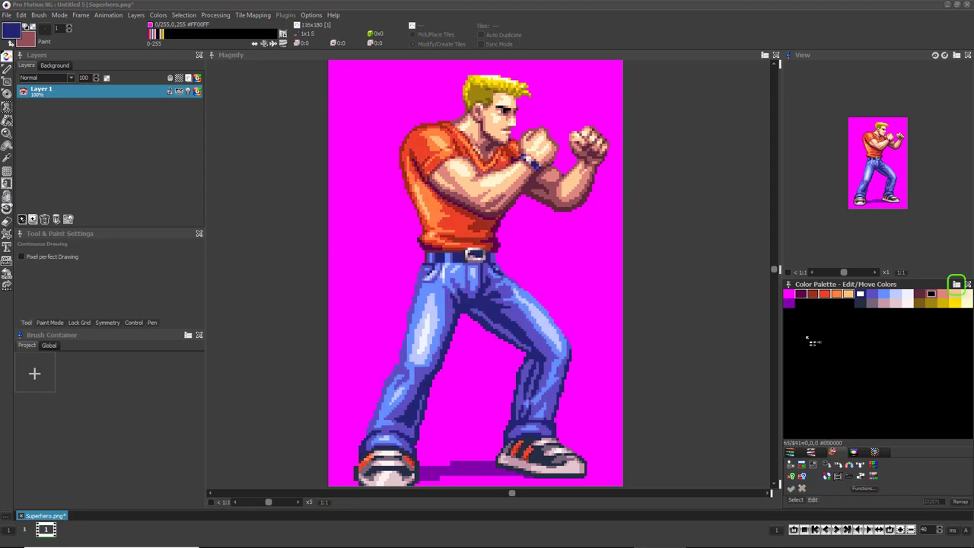
{"action": "key", "text": "ctrl+z"}
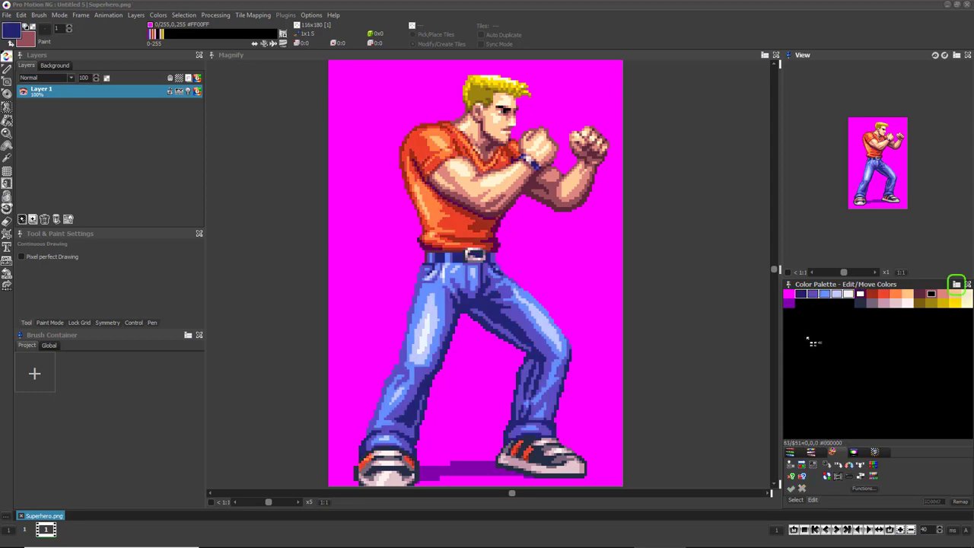
{"action": "left_click", "coordinate": [957, 283]}
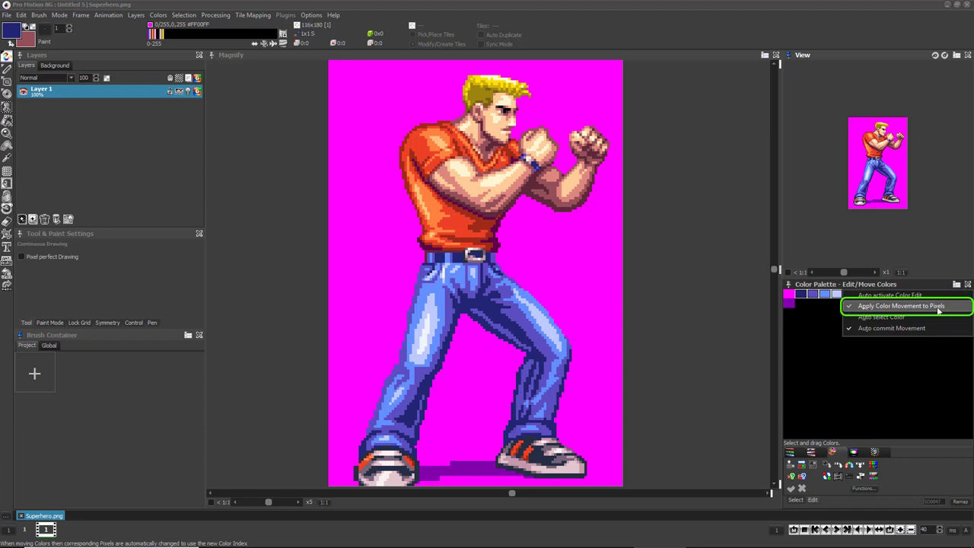
{"action": "left_click", "coordinate": [872, 306]}
{"action": "left_click_drag", "start_coordinate": [807, 294], "coordinate": [901, 345]}
{"action": "mouse_move", "coordinate": [817, 340]}
{"action": "left_mouse_down"}
{"action": "mouse_move", "coordinate": [811, 319]}
{"action": "mouse_move", "coordinate": [803, 333]}
{"action": "left_mouse_up"}
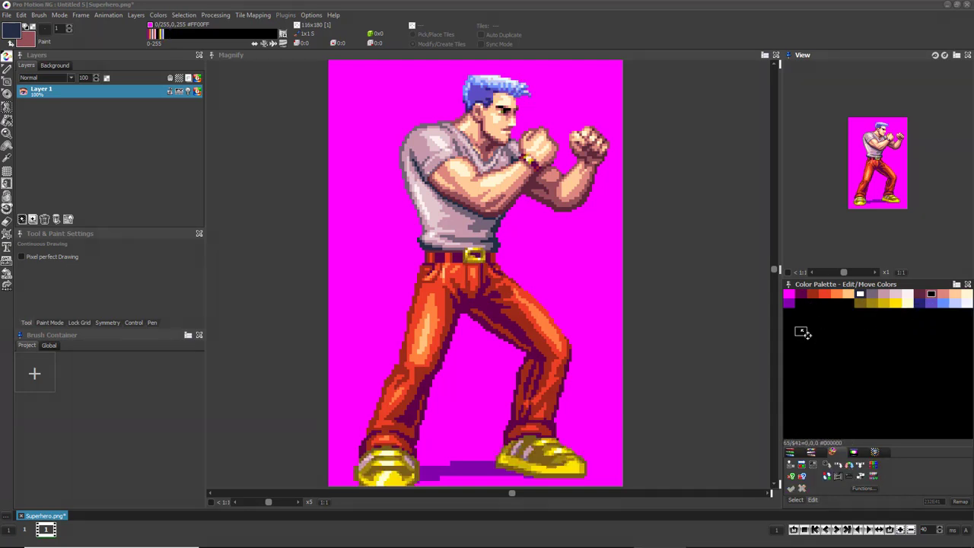
- In Edit Contrast mode, select the maroon-to-light-orange swatches and nudge their hue slightly
{"action": "left_click", "coordinate": [856, 454]}
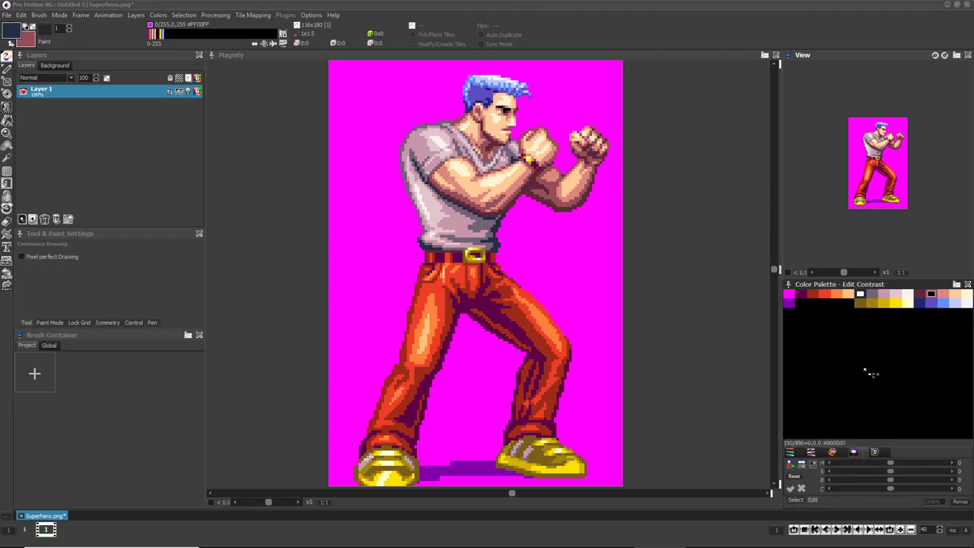
{"action": "left_click_drag", "start_coordinate": [799, 294], "coordinate": [851, 296]}
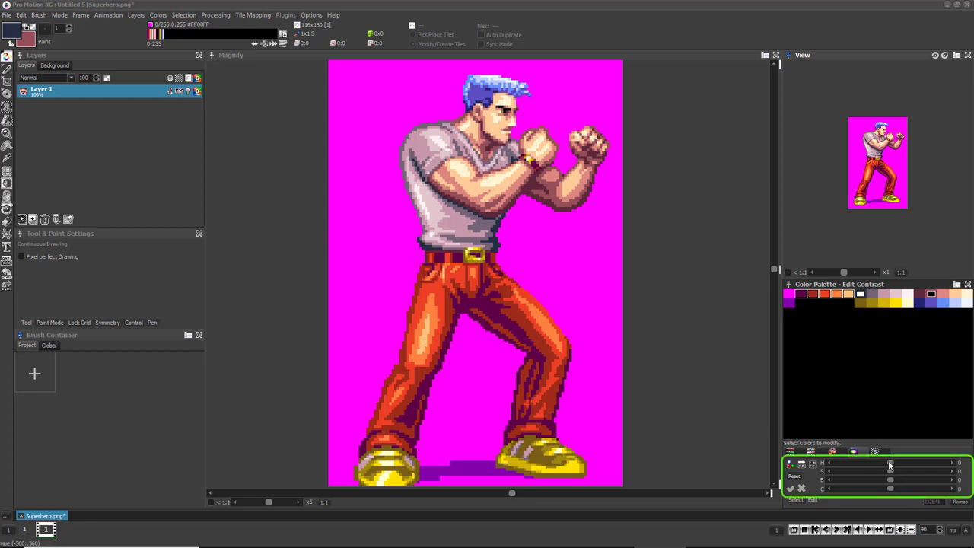
{"action": "mouse_move", "coordinate": [890, 463]}
{"action": "left_mouse_down"}
{"action": "mouse_move", "coordinate": [859, 463]}
{"action": "mouse_move", "coordinate": [899, 491]}
{"action": "mouse_move", "coordinate": [882, 482]}
{"action": "left_mouse_up"}
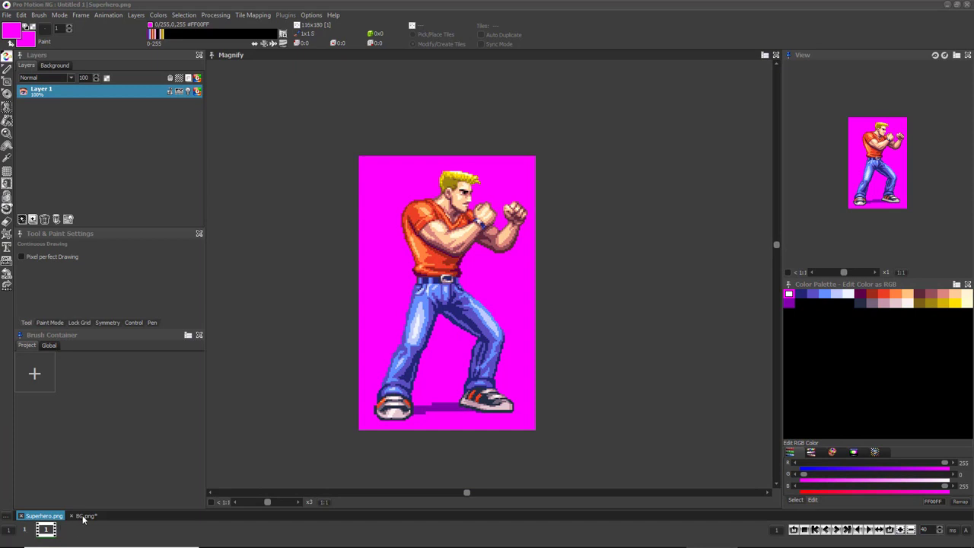
- Select the Superhero palette's colour run up to the last swatch and copy it
{"action": "left_click", "coordinate": [84, 516]}
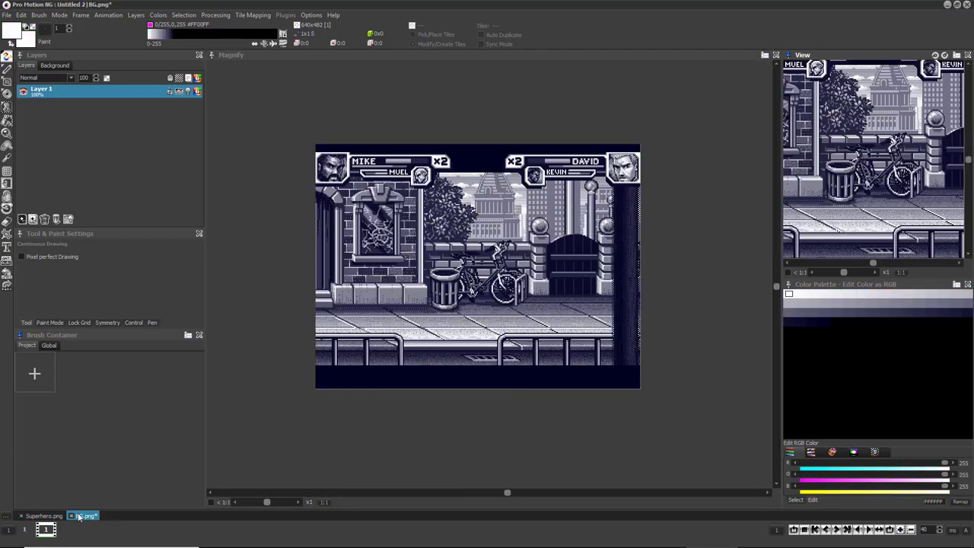
{"action": "left_click", "coordinate": [44, 515]}
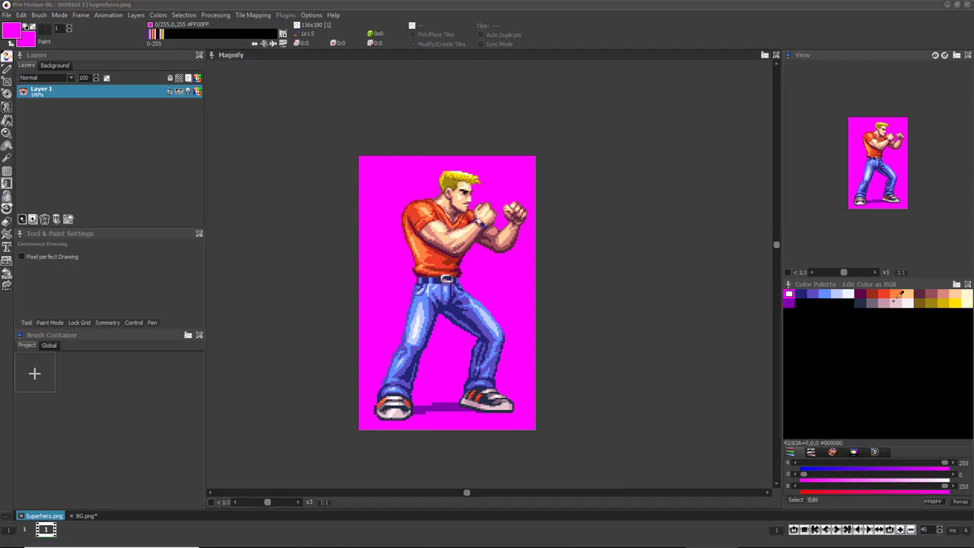
{"action": "left_click", "coordinate": [831, 451]}
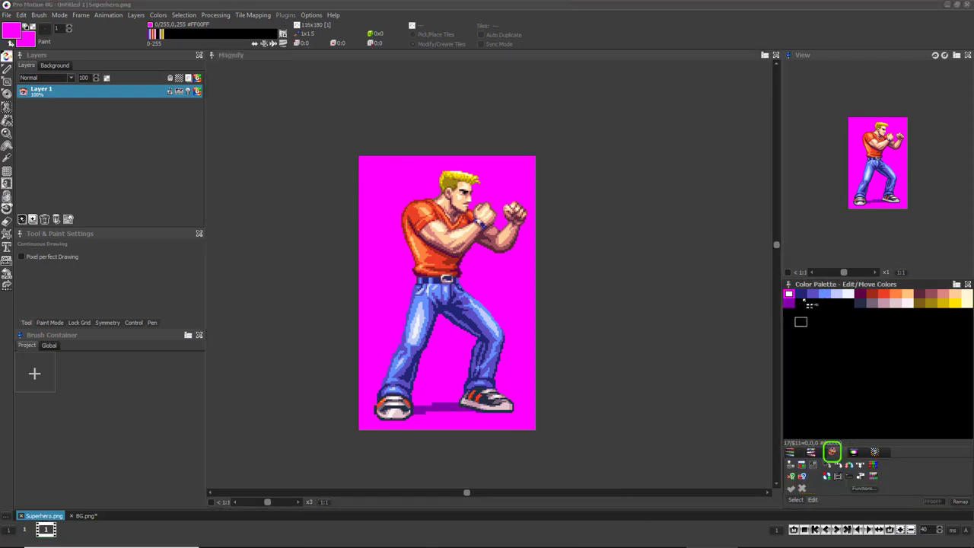
{"action": "left_click", "coordinate": [800, 469]}
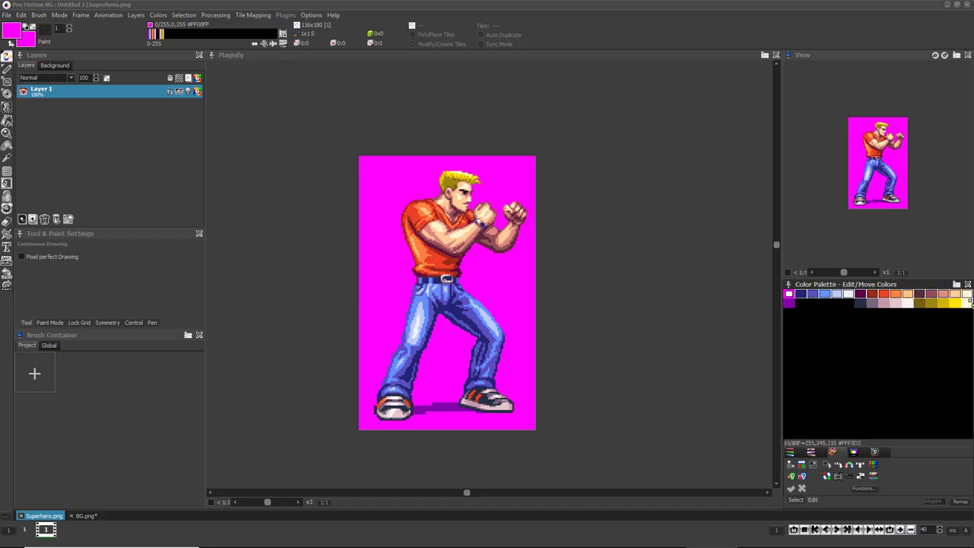
{"action": "left_click", "coordinate": [968, 303]}
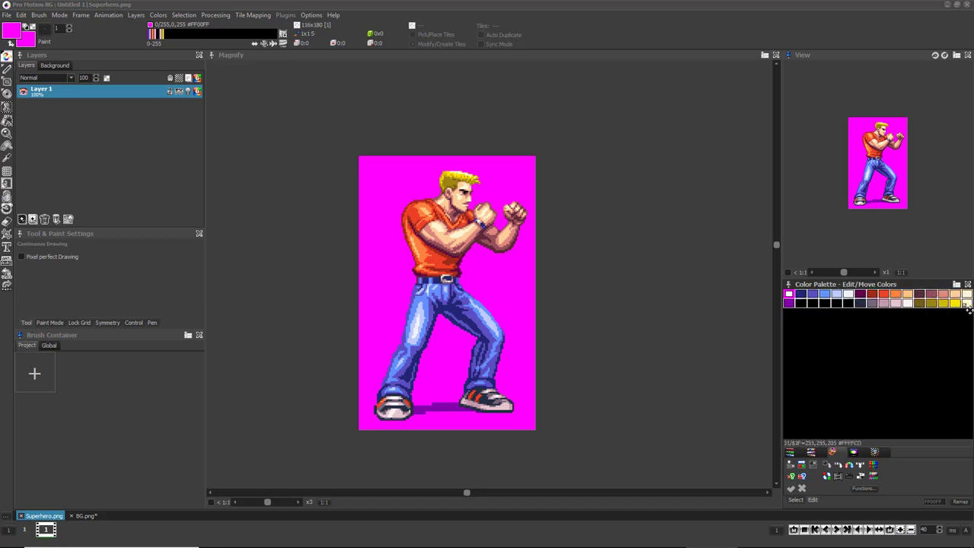
{"action": "right_click", "coordinate": [968, 304]}
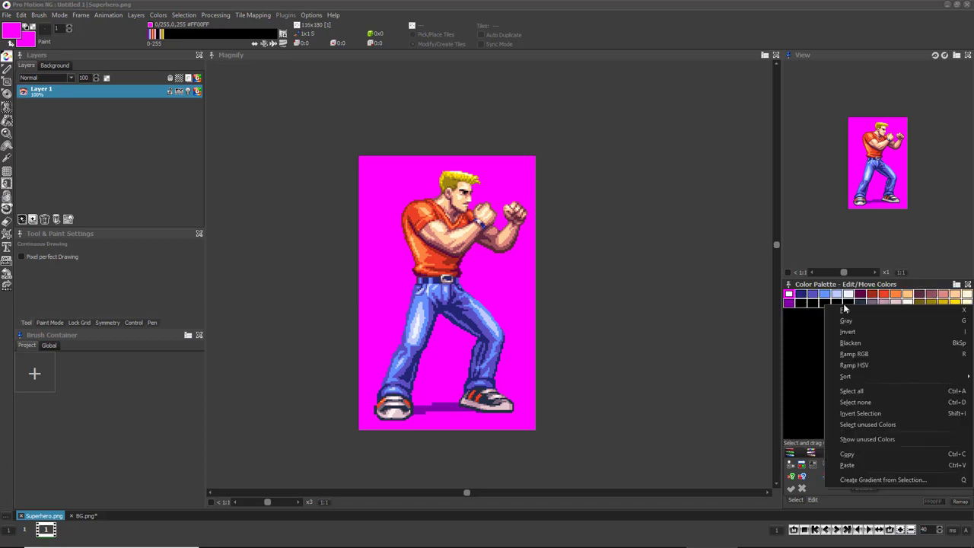
{"action": "left_click", "coordinate": [846, 454]}
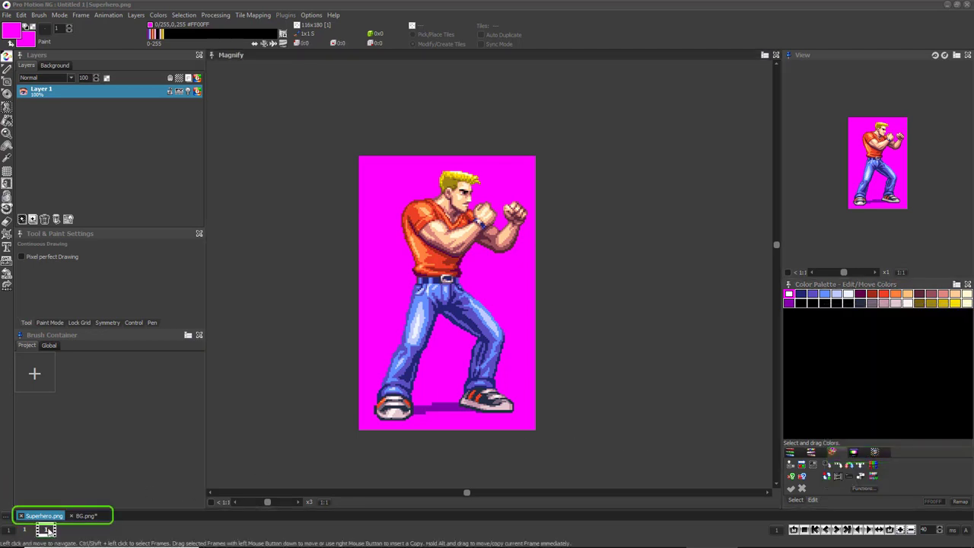
- Paste the copied Superhero colours into BG.png's palette and move them down two rows
{"action": "left_click", "coordinate": [90, 516]}
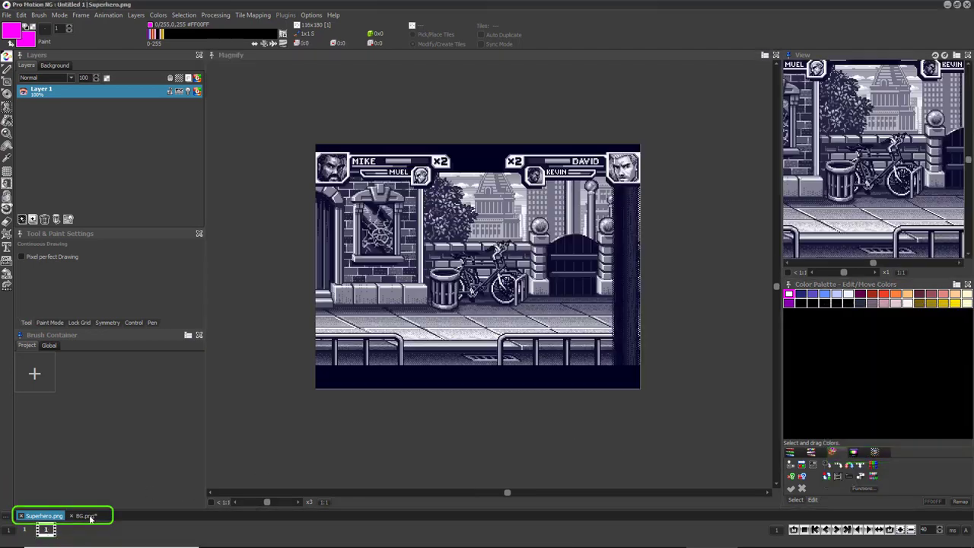
{"action": "right_click", "coordinate": [808, 327]}
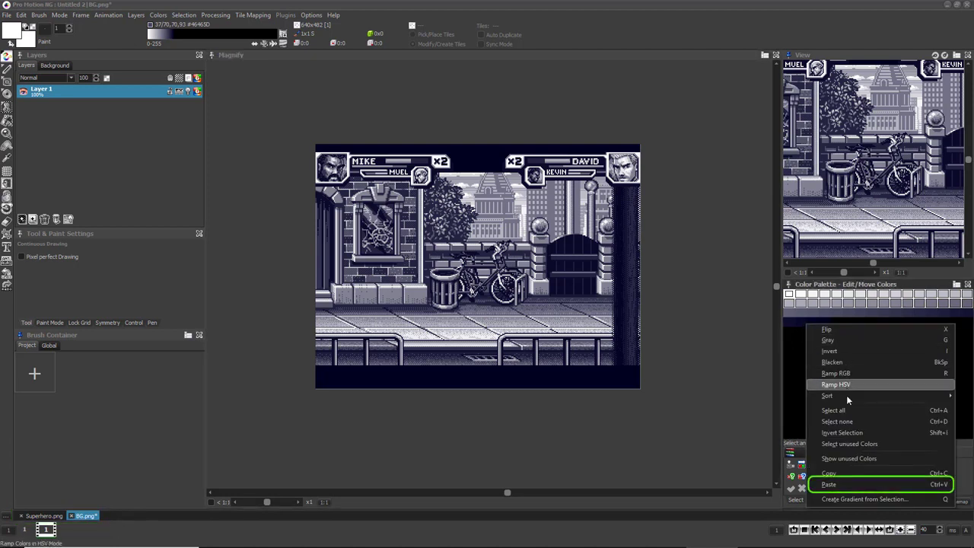
{"action": "left_click", "coordinate": [841, 485]}
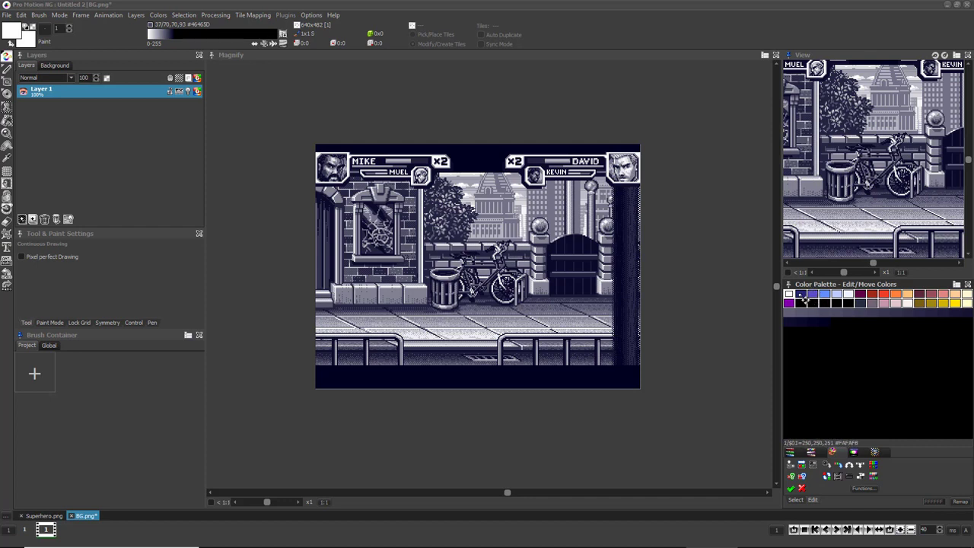
{"action": "left_click_drag", "start_coordinate": [805, 301], "coordinate": [803, 362]}
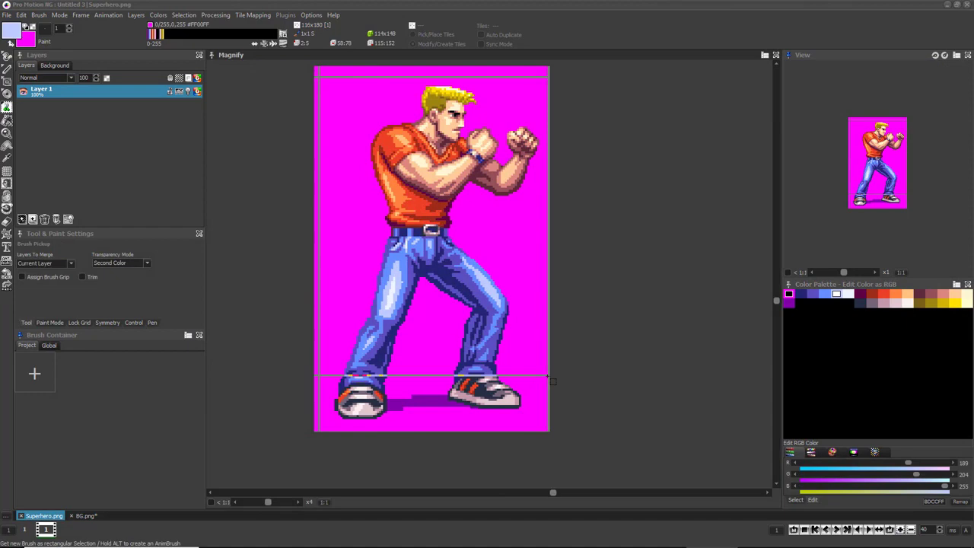
- Pick up the whole hero sprite as a brush and choose Colors > Import Colors from Brush
{"action": "left_click_drag", "start_coordinate": [551, 378], "coordinate": [549, 428]}
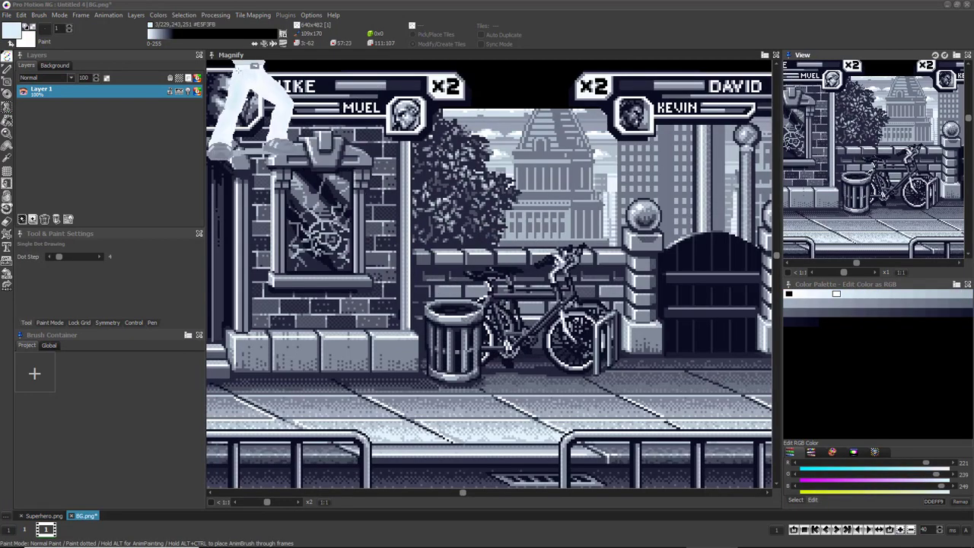
{"action": "left_click", "coordinate": [156, 15]}
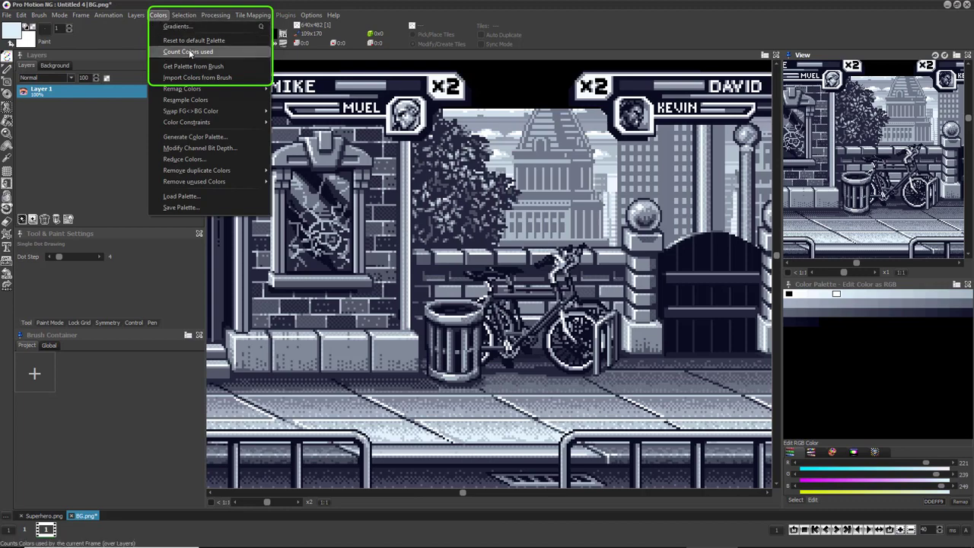
{"action": "left_click", "coordinate": [196, 77]}
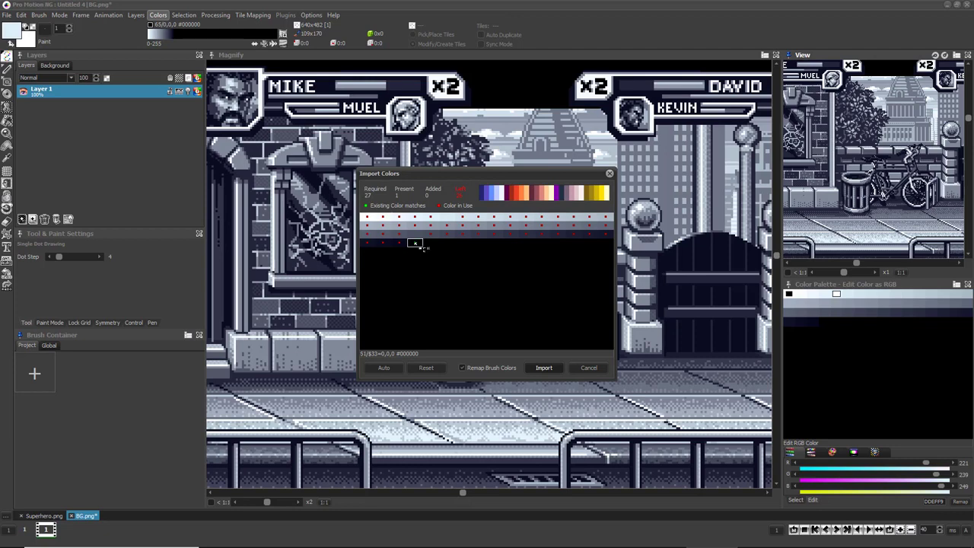
- Place the brush's 26 colours into empty BG palette slots on rows 4 and 5 and import them
{"action": "left_click", "coordinate": [416, 244]}
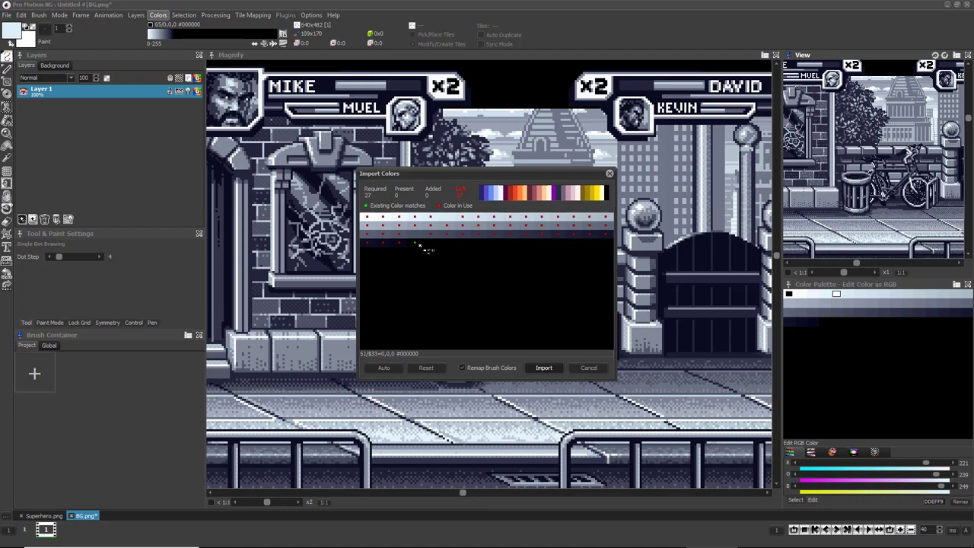
{"action": "left_click", "coordinate": [415, 244]}
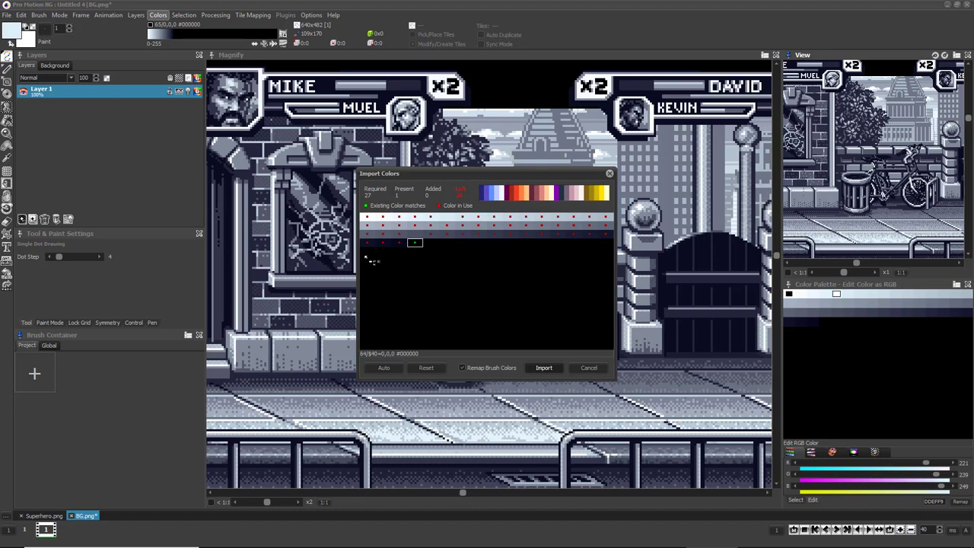
{"action": "left_click_drag", "start_coordinate": [367, 251], "coordinate": [613, 259]}
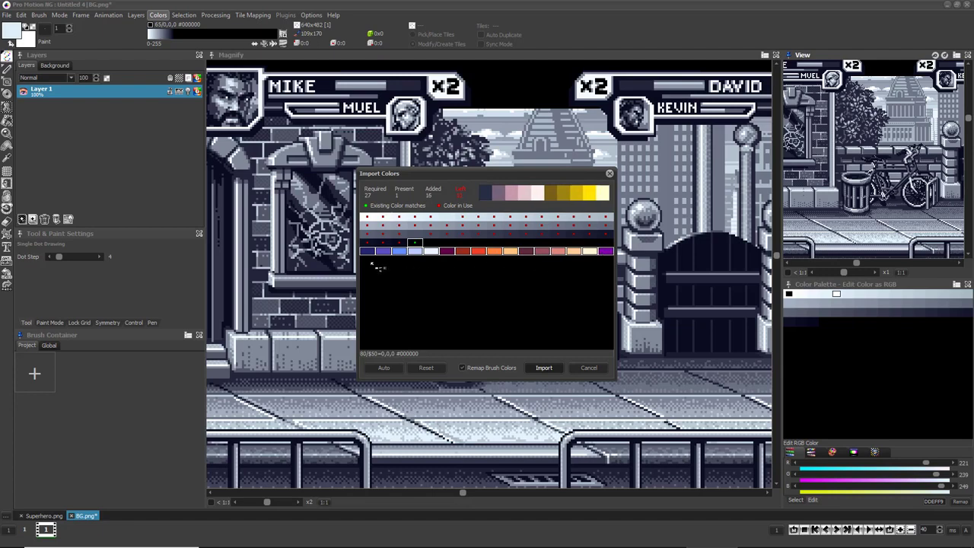
{"action": "left_click_drag", "start_coordinate": [368, 260], "coordinate": [511, 261]}
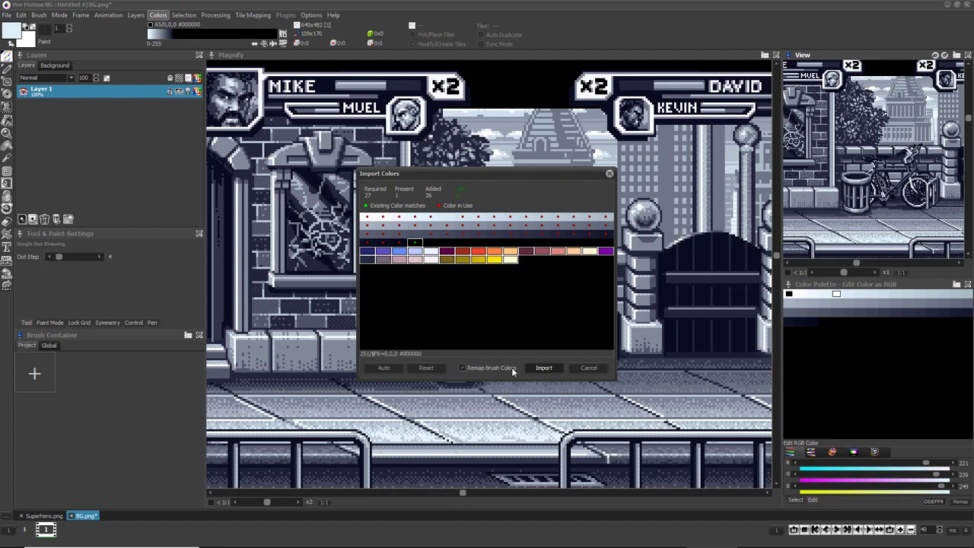
{"action": "left_click", "coordinate": [544, 369]}
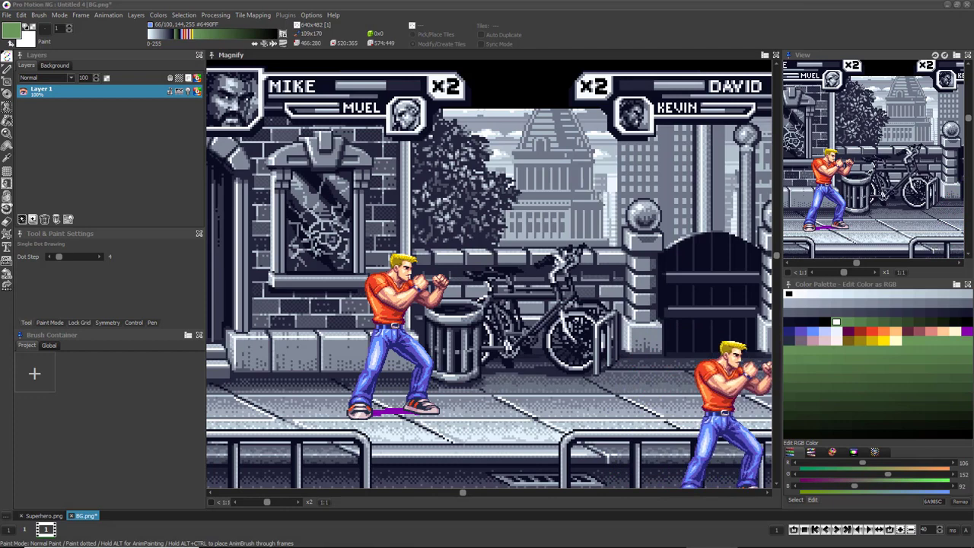
- In Edit/Move Colors mode, select every colour BG.png doesn't use and set them to black
{"action": "left_click", "coordinate": [833, 452]}
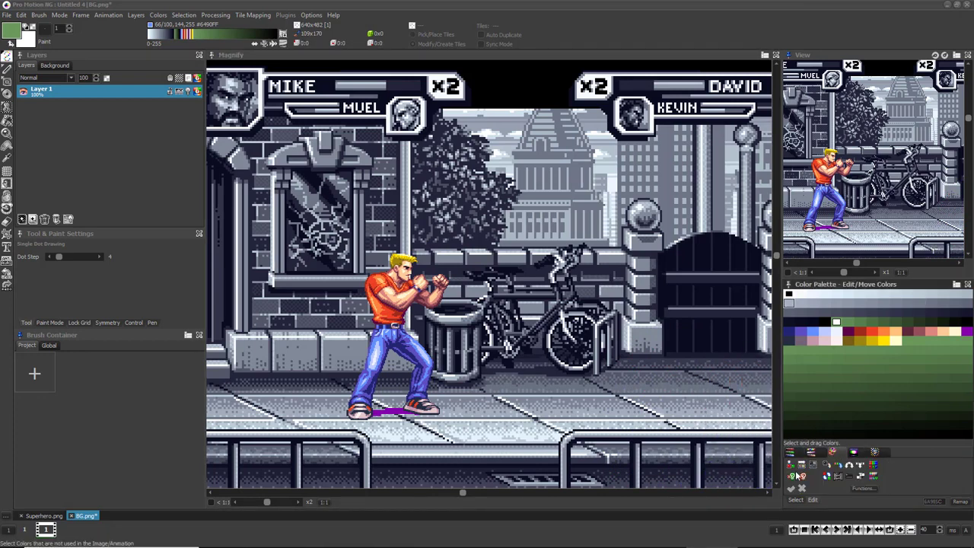
{"action": "left_click", "coordinate": [792, 477]}
{"action": "left_click", "coordinate": [802, 477]}
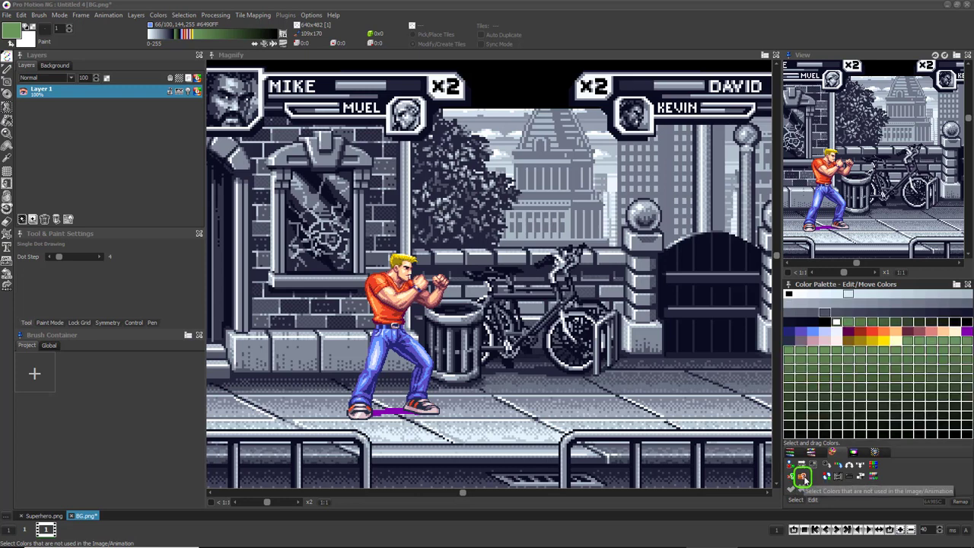
{"action": "left_click", "coordinate": [850, 477]}
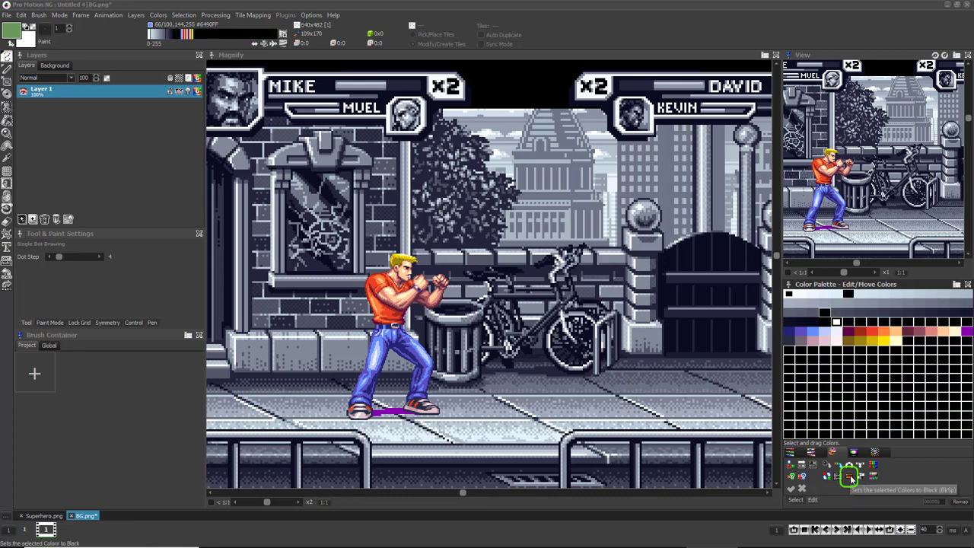
{"action": "left_click", "coordinate": [828, 477]}
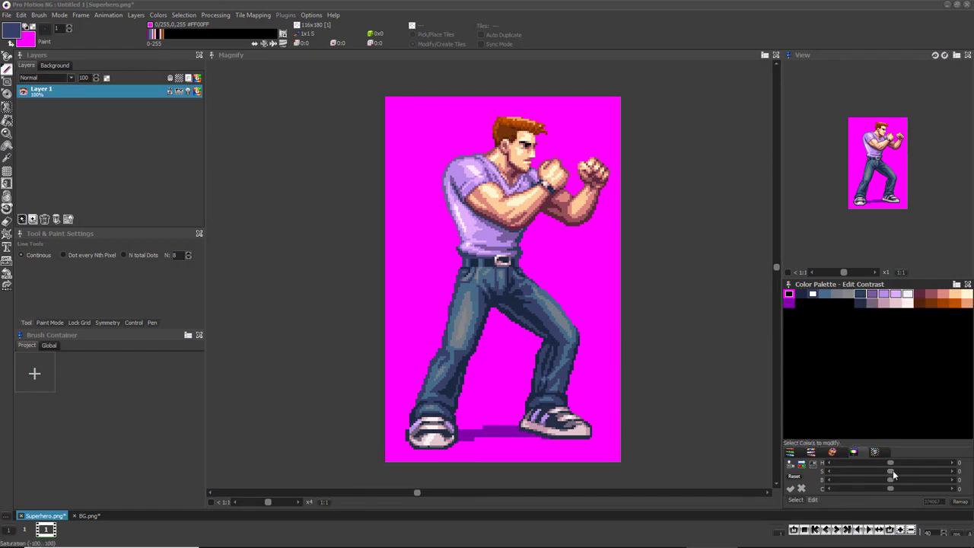
- Shift the palette hue by -20 and save it as a palette file named starting 'Gra'
{"action": "left_click_drag", "start_coordinate": [890, 462], "coordinate": [889, 475]}
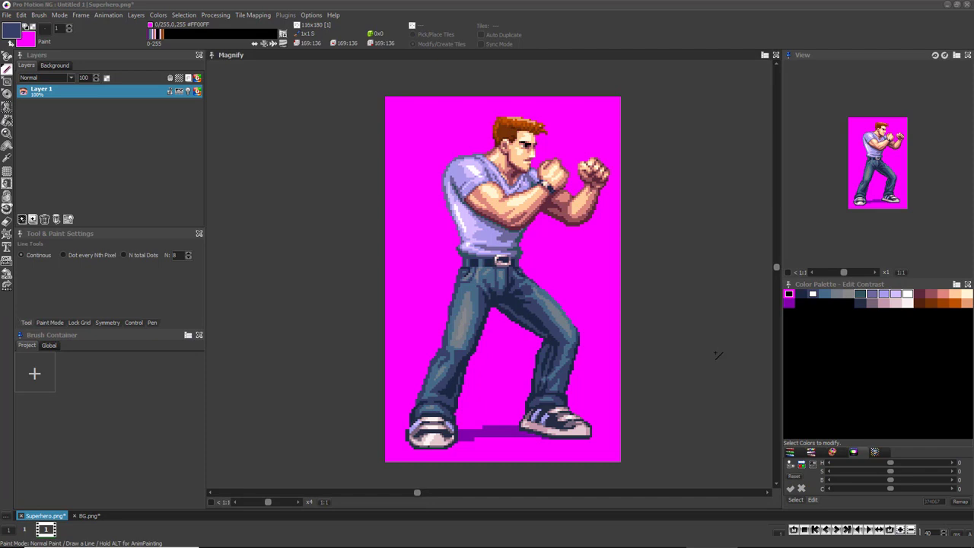
{"action": "left_click", "coordinate": [157, 15]}
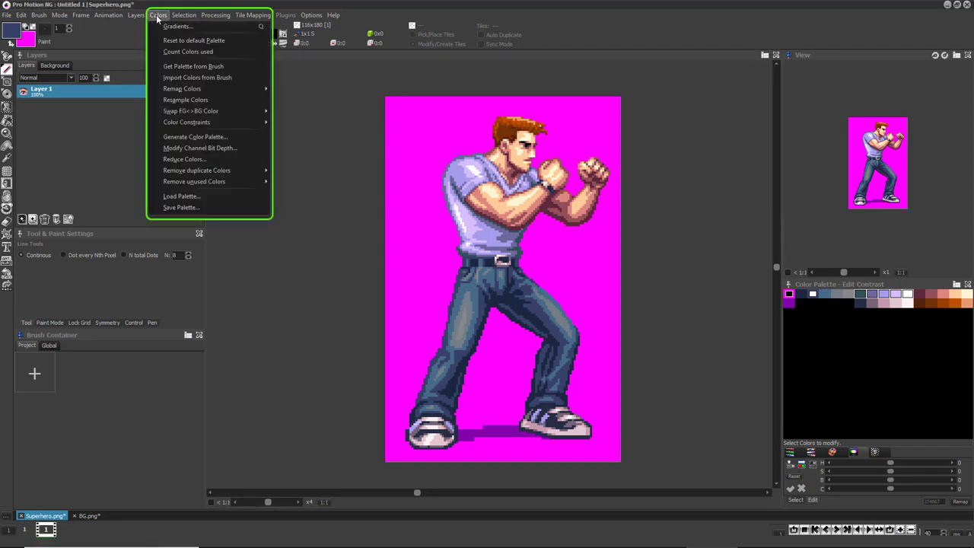
{"action": "left_click", "coordinate": [181, 207]}
{"action": "scroll", "coordinate": [451, 199], "scroll_direction": "down", "scroll_amount": 5}
{"action": "left_click", "coordinate": [468, 296]}
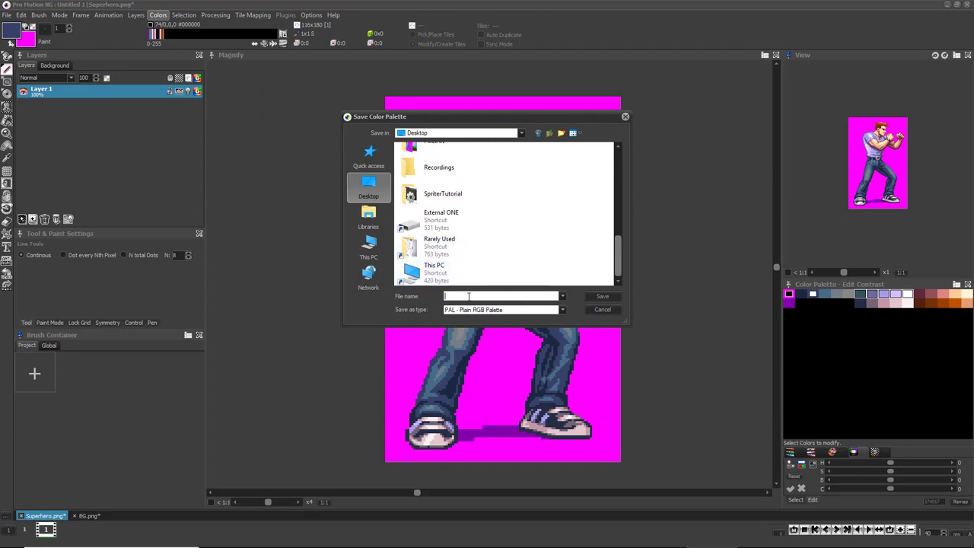
{"action": "type", "text": "Gra"}
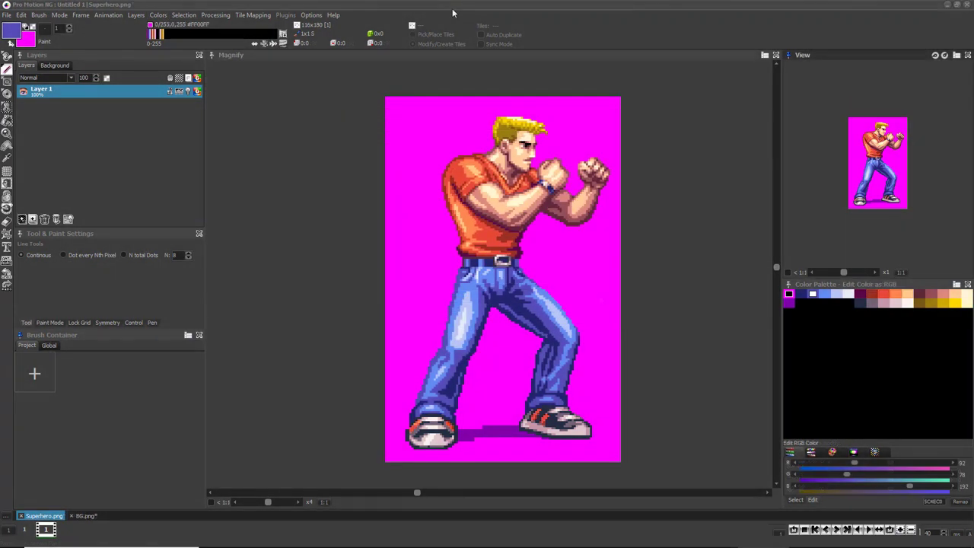
- Load GrayGuy.pal through Colors > Load Palette onto the Superhero sprite
{"action": "left_click", "coordinate": [156, 16]}
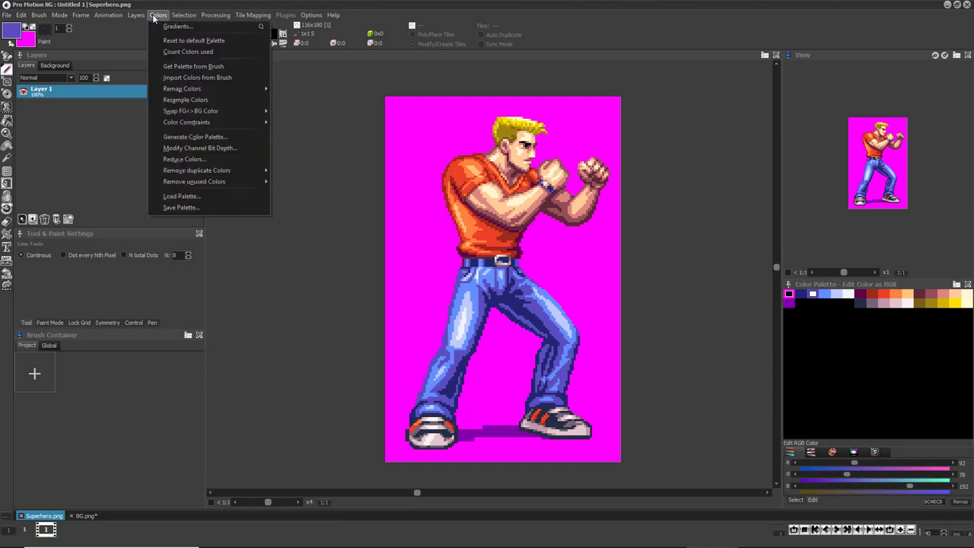
{"action": "left_click", "coordinate": [188, 197]}
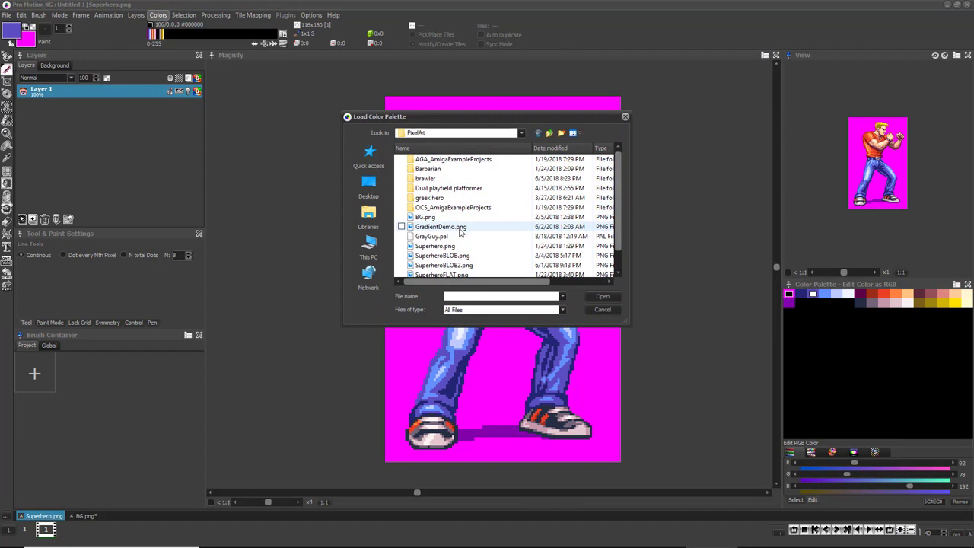
{"action": "scroll", "coordinate": [462, 248], "scroll_direction": "down", "scroll_amount": 1}
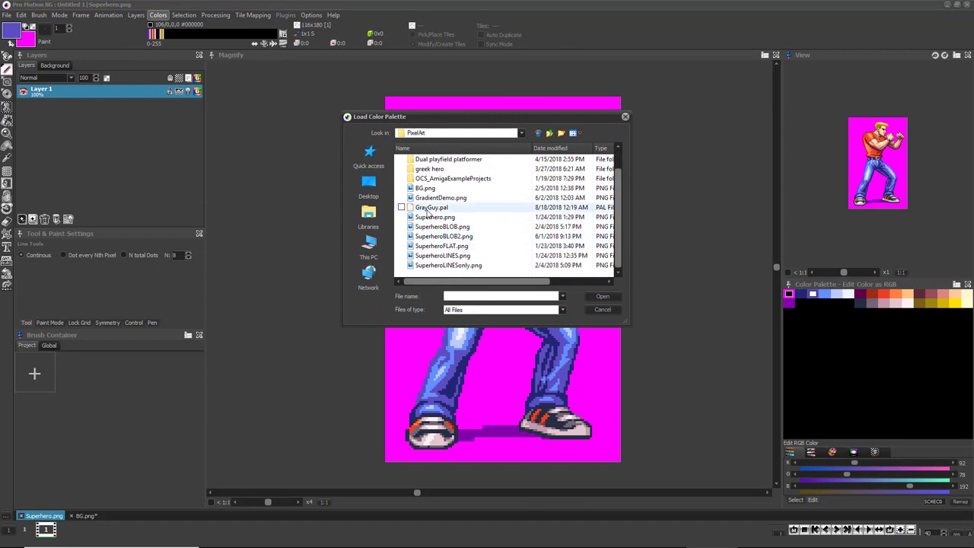
{"action": "double_click", "coordinate": [428, 208]}
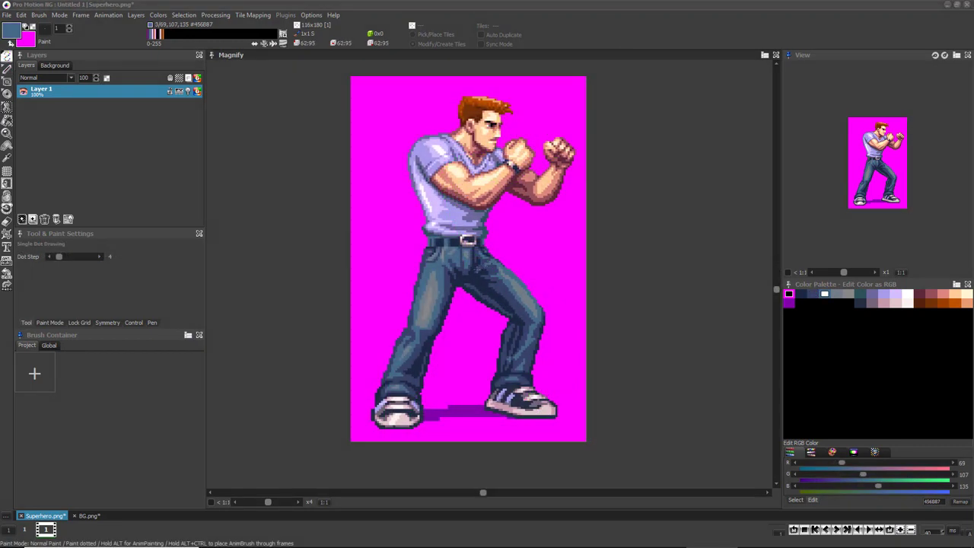
- Pick up the whole sprite with B and store it as a brush in the Global container
{"action": "key", "text": "b"}
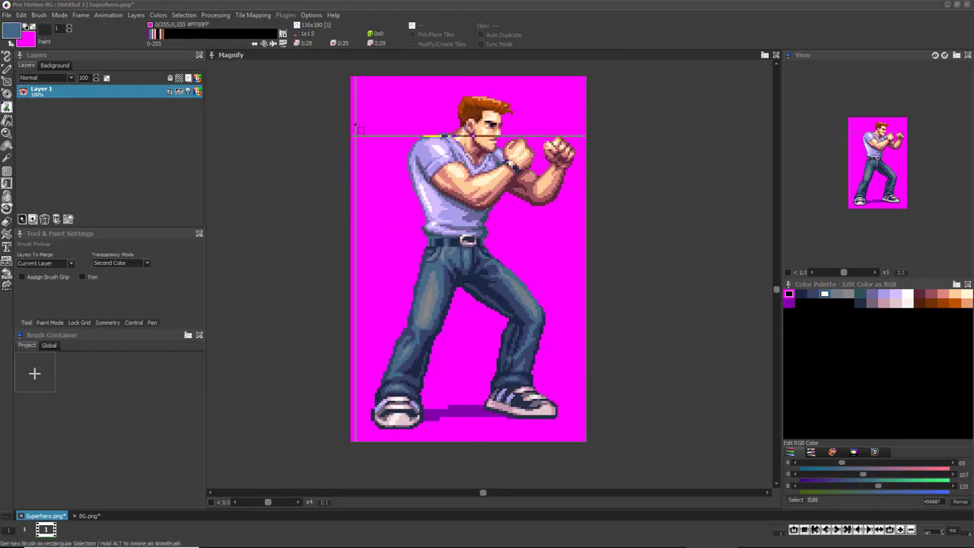
{"action": "mouse_move", "coordinate": [363, 89]}
{"action": "left_mouse_down"}
{"action": "mouse_move", "coordinate": [582, 414]}
{"action": "mouse_move", "coordinate": [584, 432]}
{"action": "left_mouse_up"}
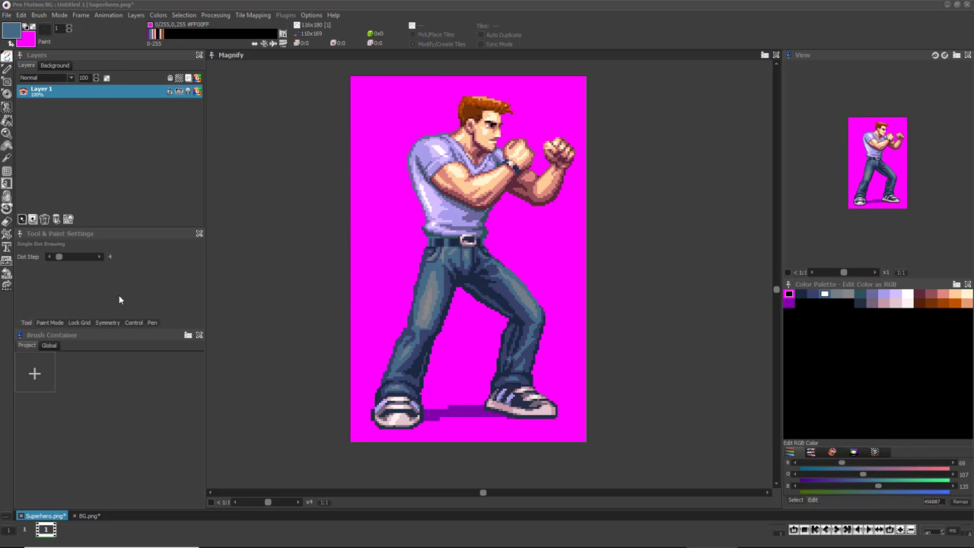
{"action": "left_click", "coordinate": [47, 347]}
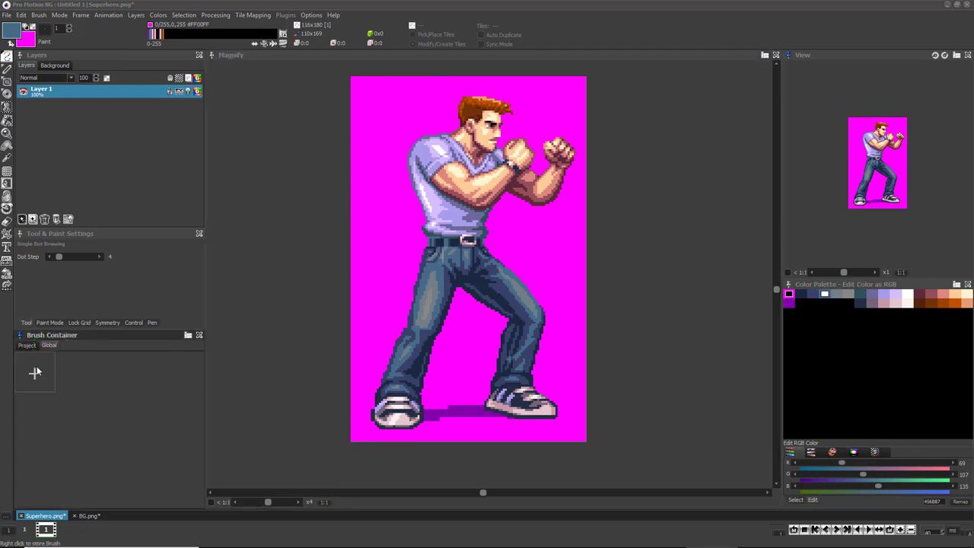
{"action": "left_click", "coordinate": [36, 372]}
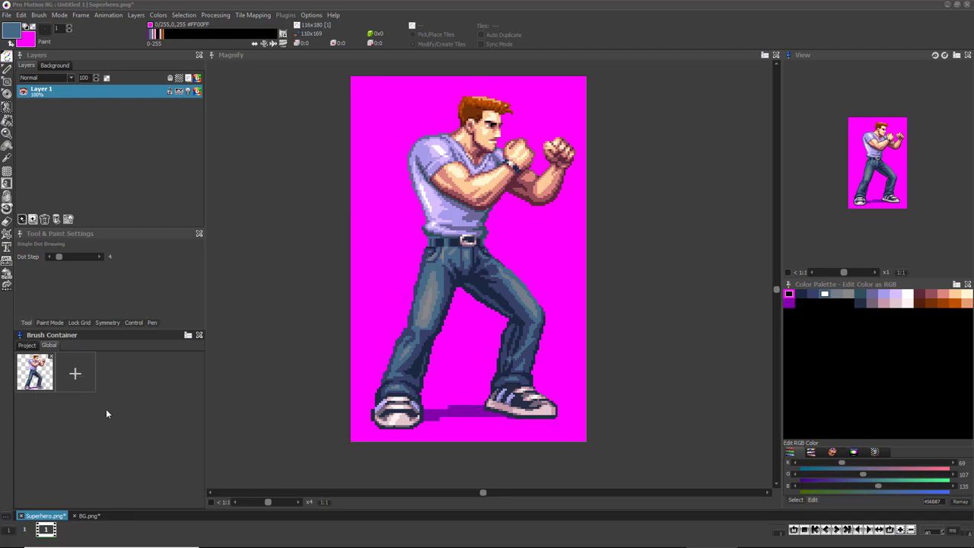
- Shift the palette hue so the shirt turns mint green and the jeans a saturated navy
{"action": "left_click", "coordinate": [811, 451]}
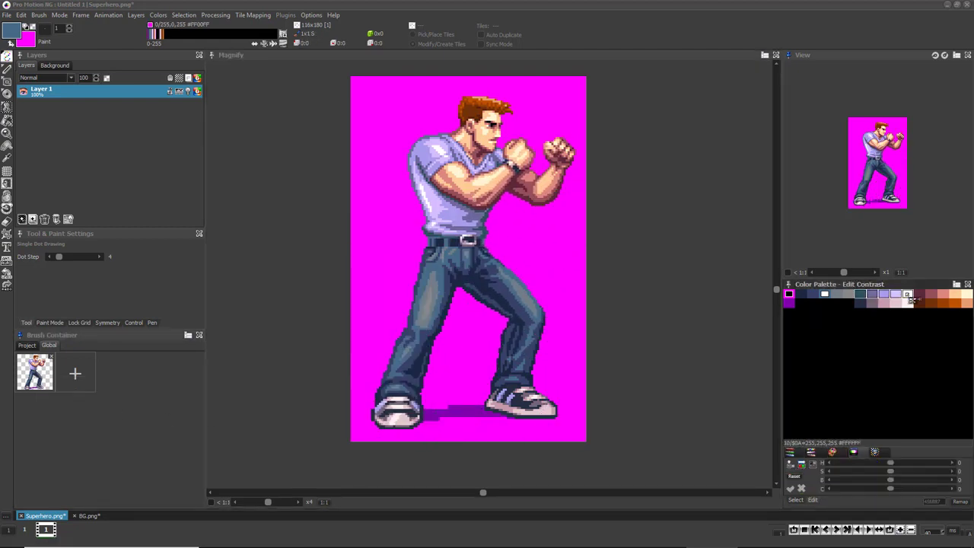
{"action": "left_click_drag", "start_coordinate": [890, 463], "coordinate": [852, 464]}
{"action": "left_click", "coordinate": [813, 452]}
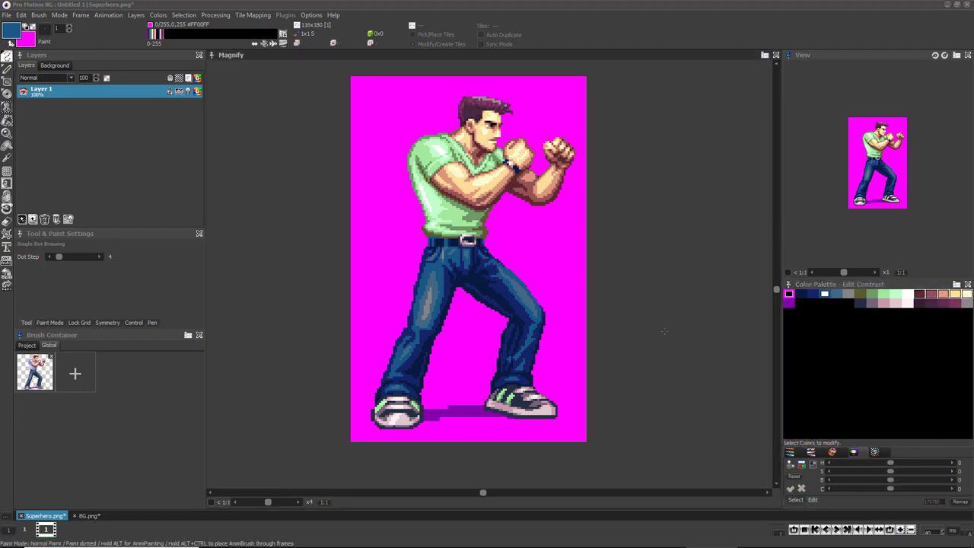
- Store the green-shirt sprite as a second Global brush and reselect the first brush
{"action": "key", "text": "b"}
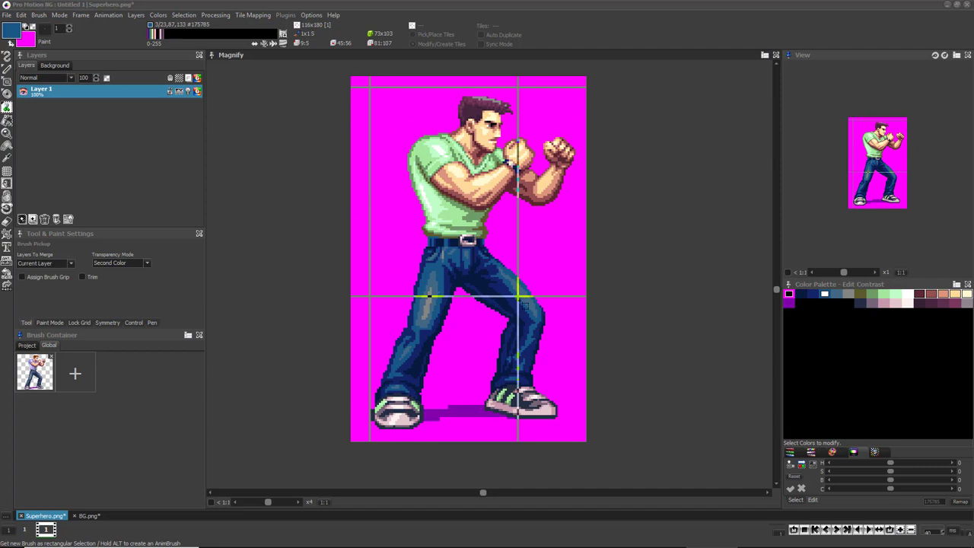
{"action": "mouse_move", "coordinate": [371, 87]}
{"action": "left_mouse_down"}
{"action": "mouse_move", "coordinate": [576, 403]}
{"action": "mouse_move", "coordinate": [575, 443]}
{"action": "left_mouse_up"}
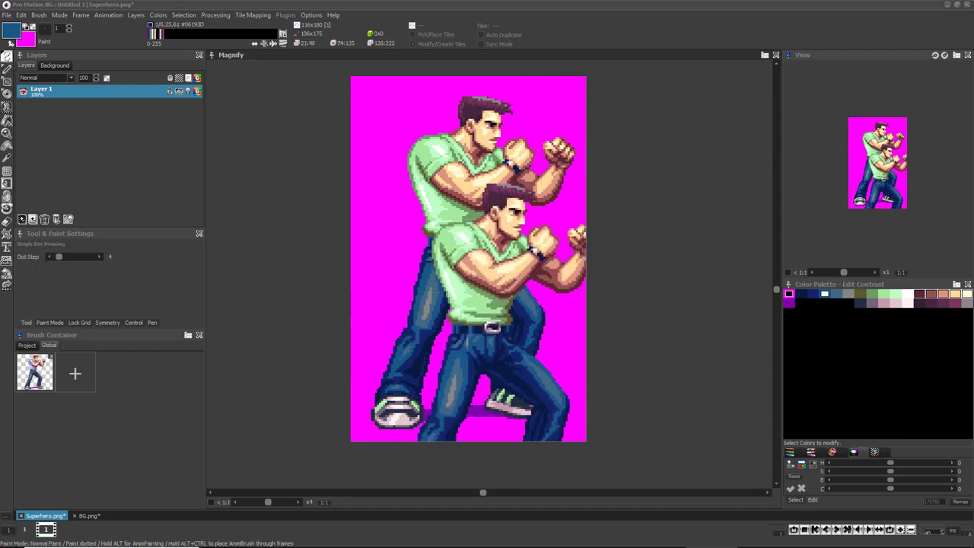
{"action": "left_click", "coordinate": [76, 373]}
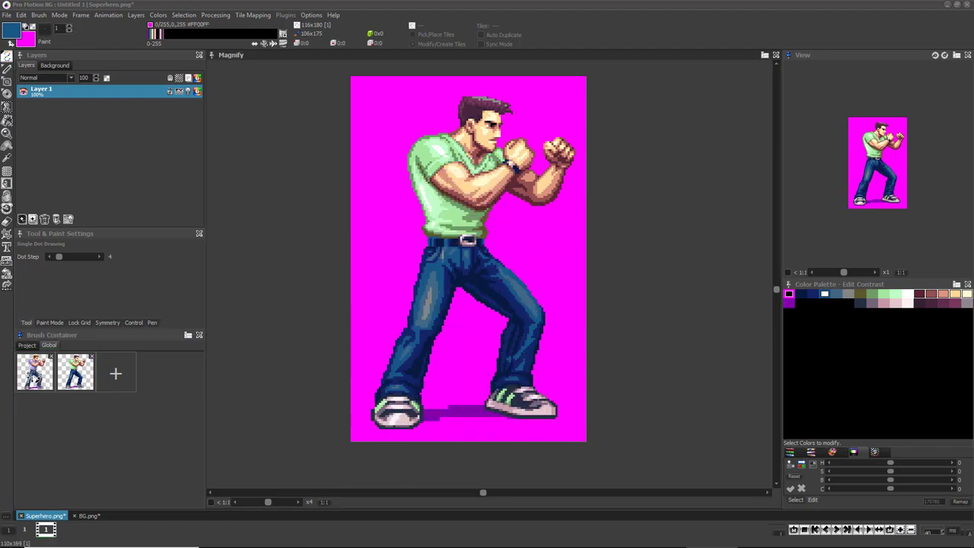
{"action": "left_click", "coordinate": [34, 378]}
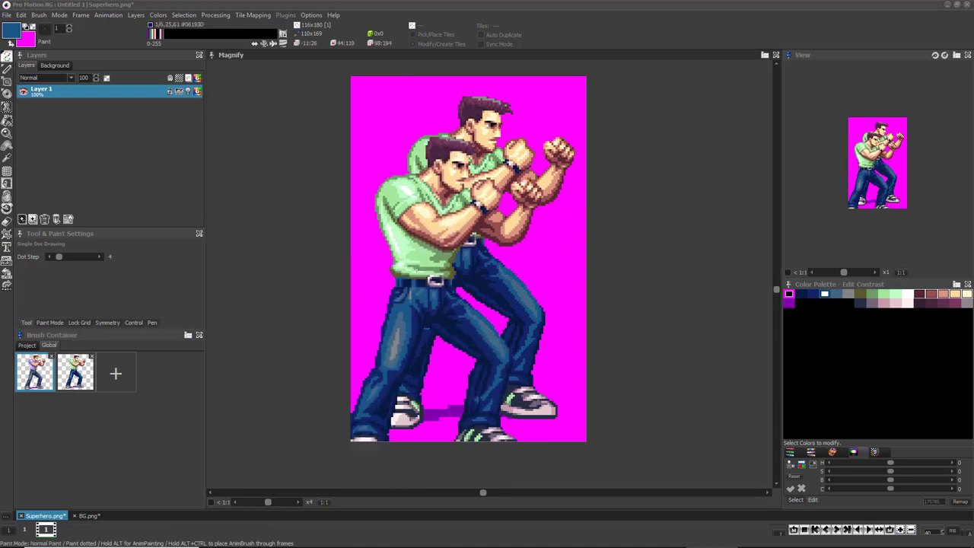
- Apply the palettes of the first and second stored brushes to the sprite
{"action": "left_click", "coordinate": [158, 14]}
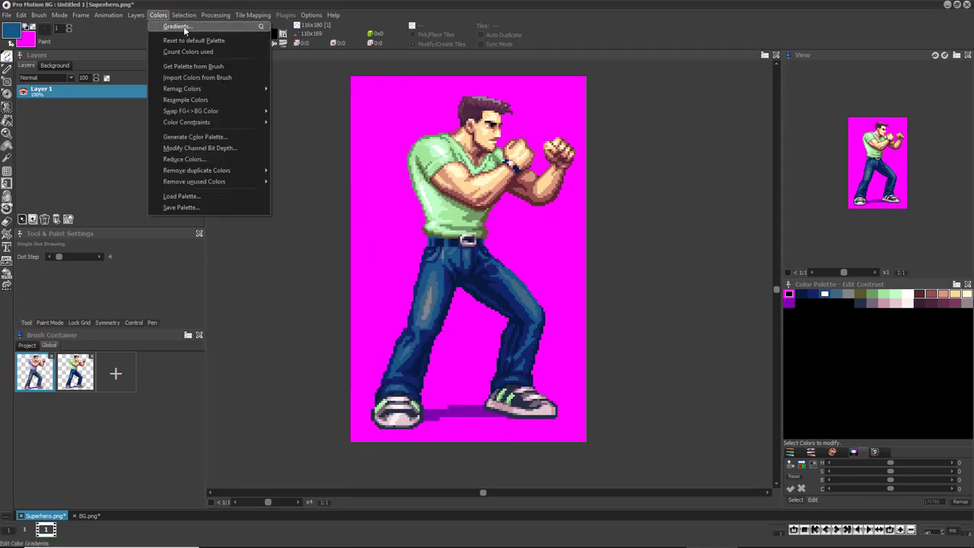
{"action": "left_click", "coordinate": [190, 66]}
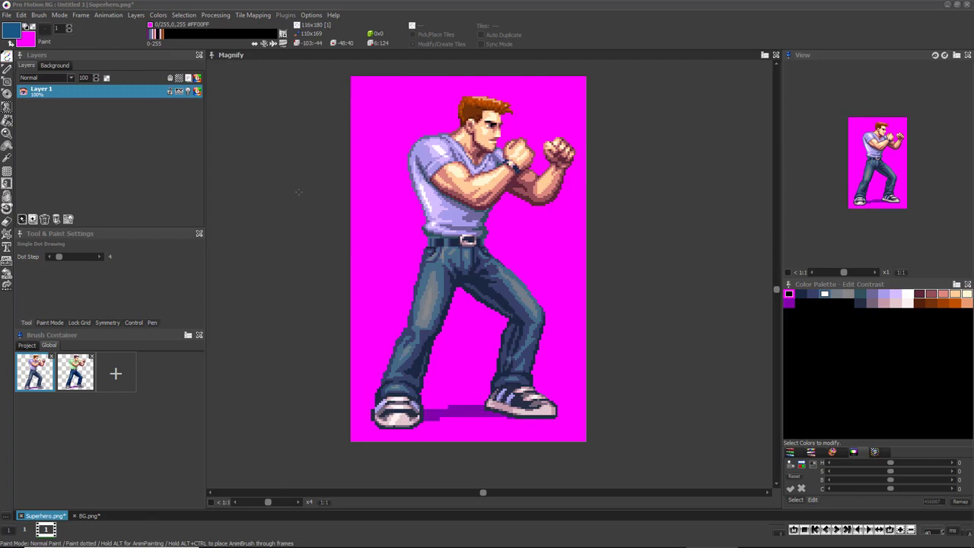
{"action": "left_click", "coordinate": [88, 374]}
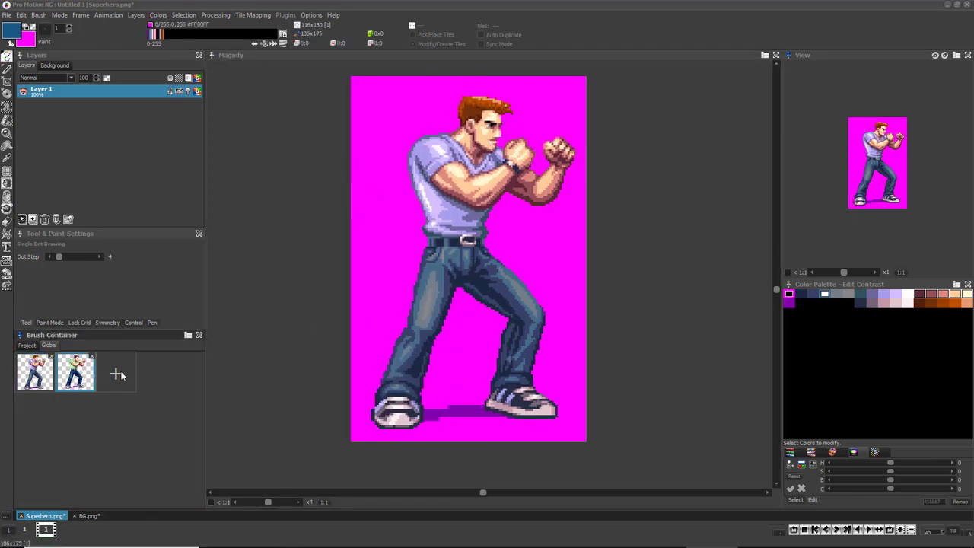
{"action": "left_click", "coordinate": [158, 14]}
{"action": "left_click", "coordinate": [208, 67]}
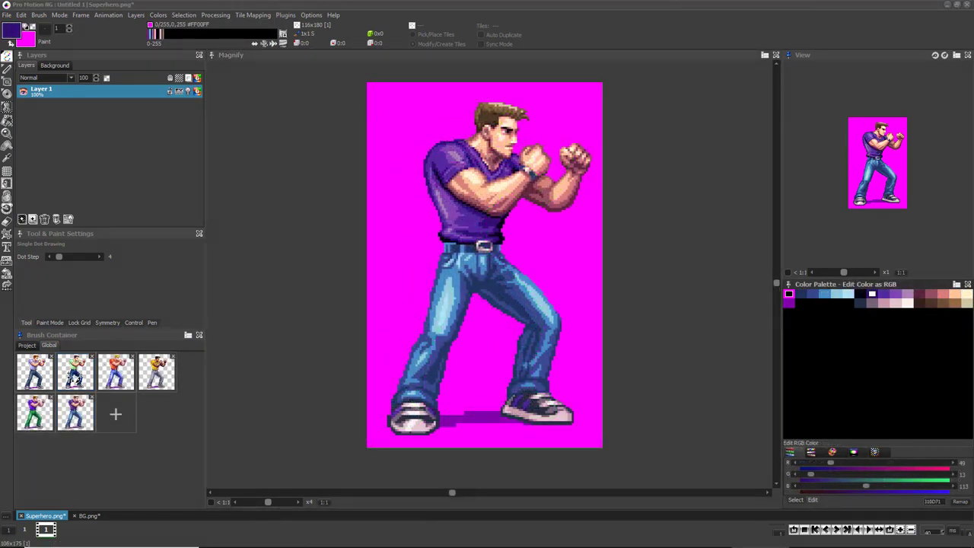
- Apply the green-shirt brush's palette, then finish with the yellow-shirt, grey-jeans brush's palette
{"action": "left_click", "coordinate": [74, 378]}
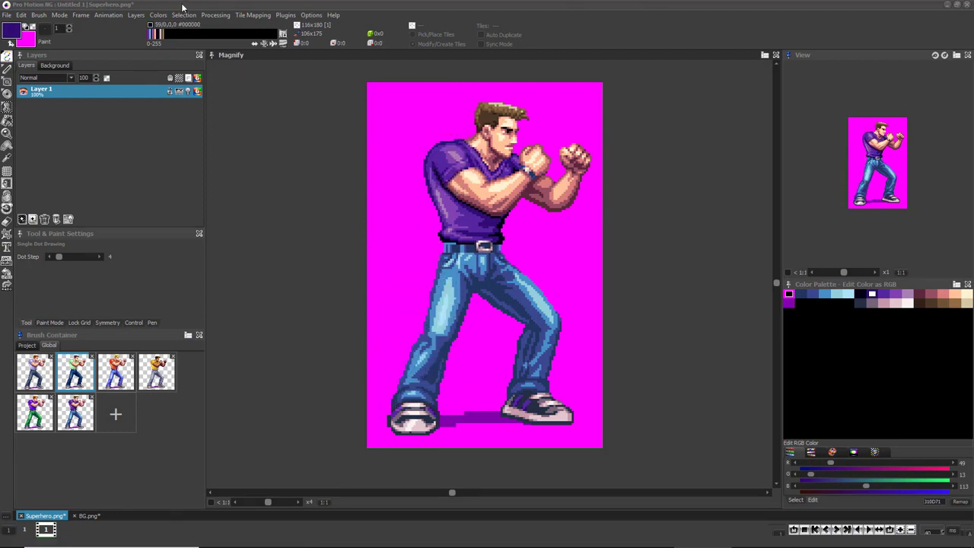
{"action": "left_click", "coordinate": [162, 16]}
{"action": "left_click", "coordinate": [190, 51]}
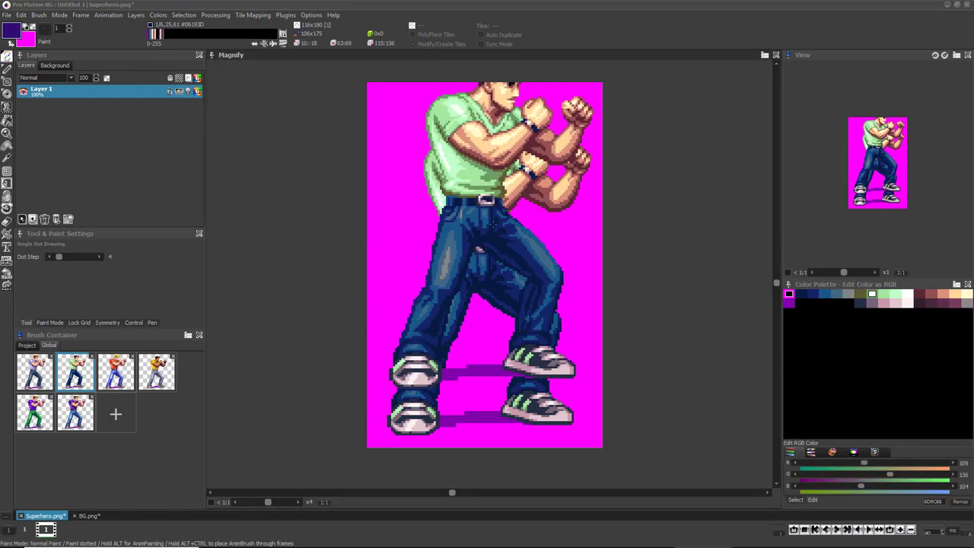
{"action": "left_click", "coordinate": [129, 371]}
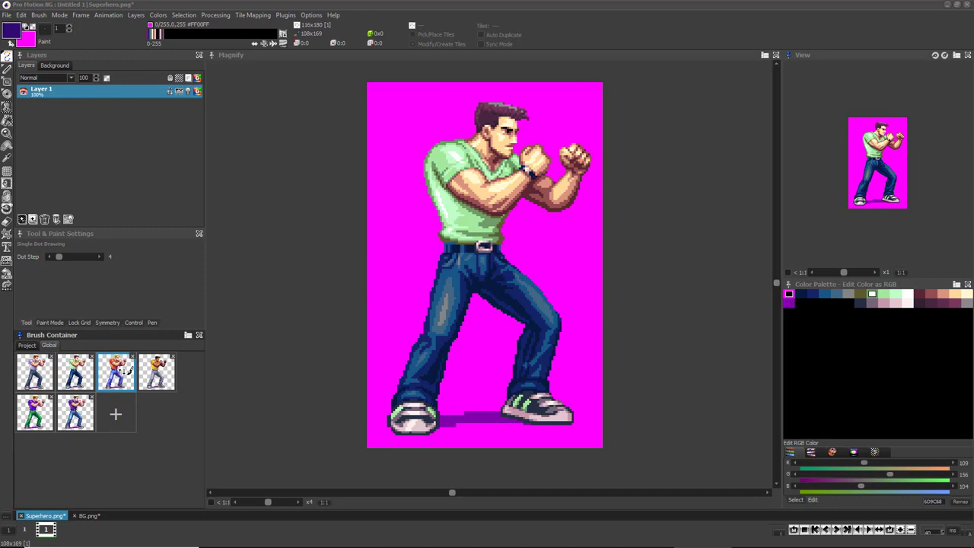
{"action": "left_click", "coordinate": [168, 377]}
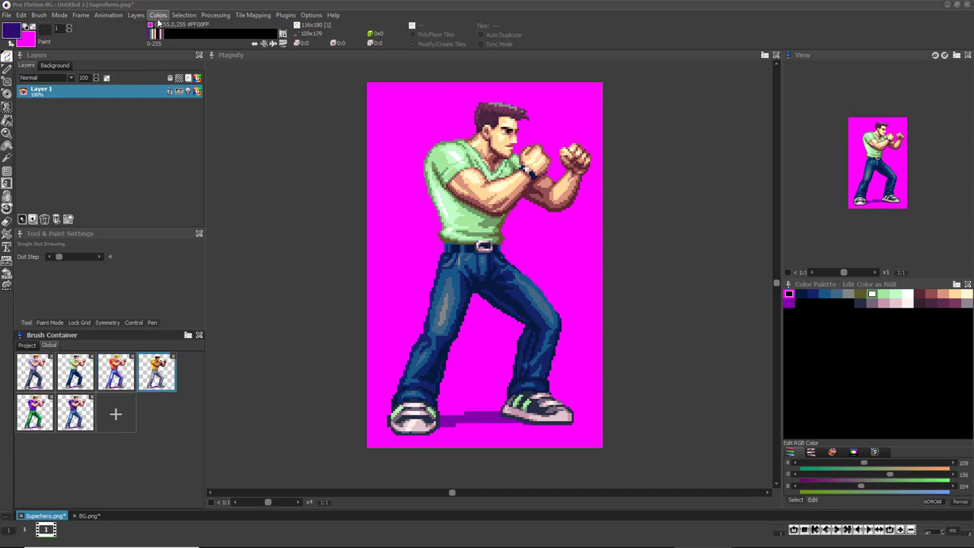
{"action": "left_click", "coordinate": [157, 14]}
{"action": "left_click", "coordinate": [200, 66]}
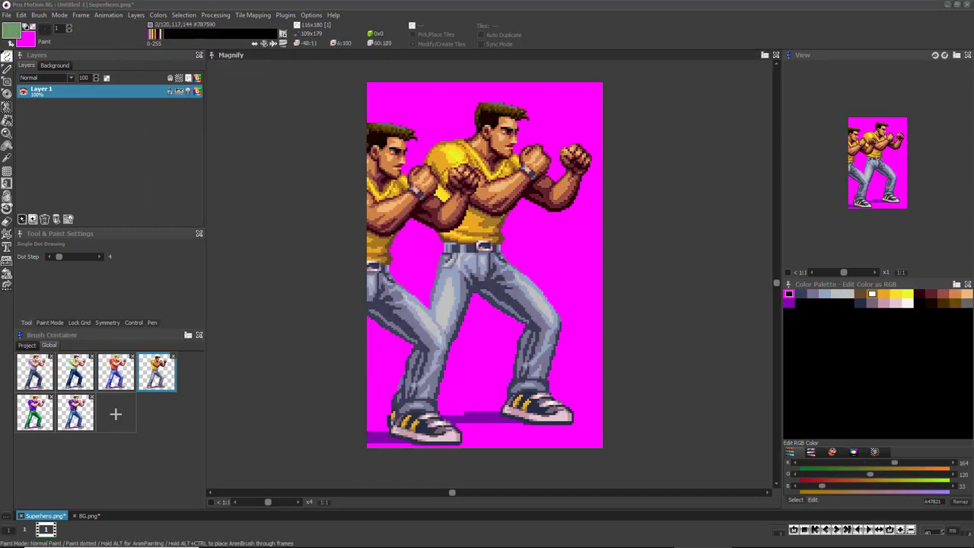
- Take the purple-shirt, green-jeans brush's palette and stamp that brush exactly over the sprite
{"action": "left_click", "coordinate": [37, 424]}
{"action": "left_click", "coordinate": [156, 16]}
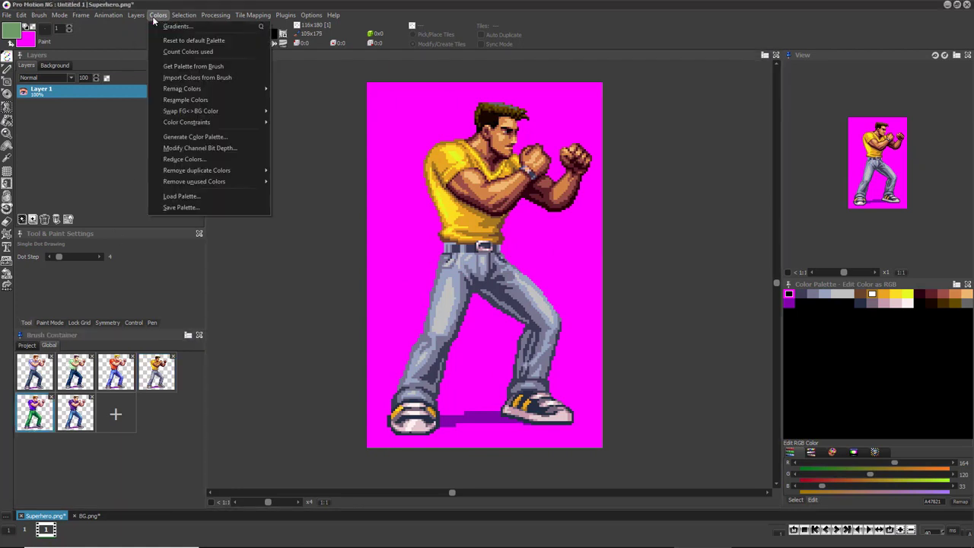
{"action": "left_click", "coordinate": [197, 66]}
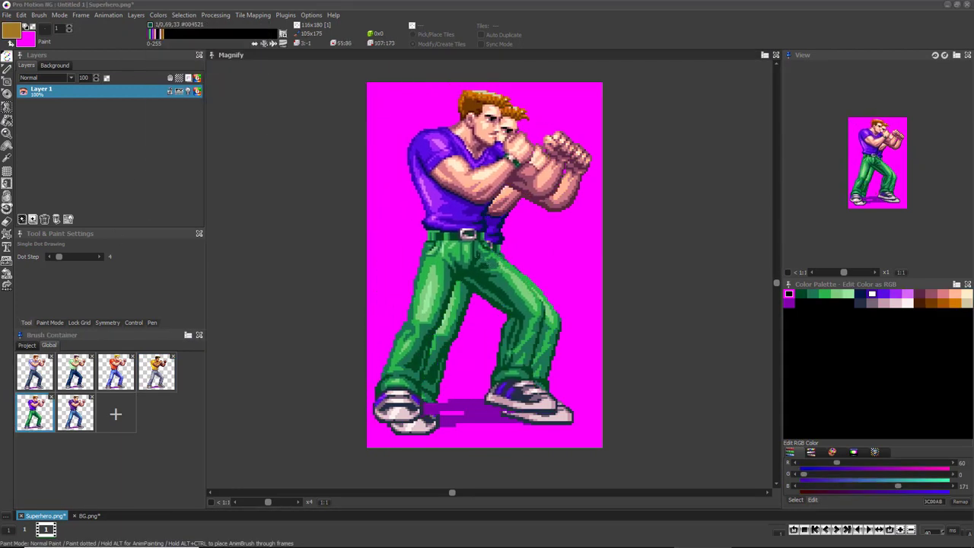
{"action": "left_click", "coordinate": [481, 267]}
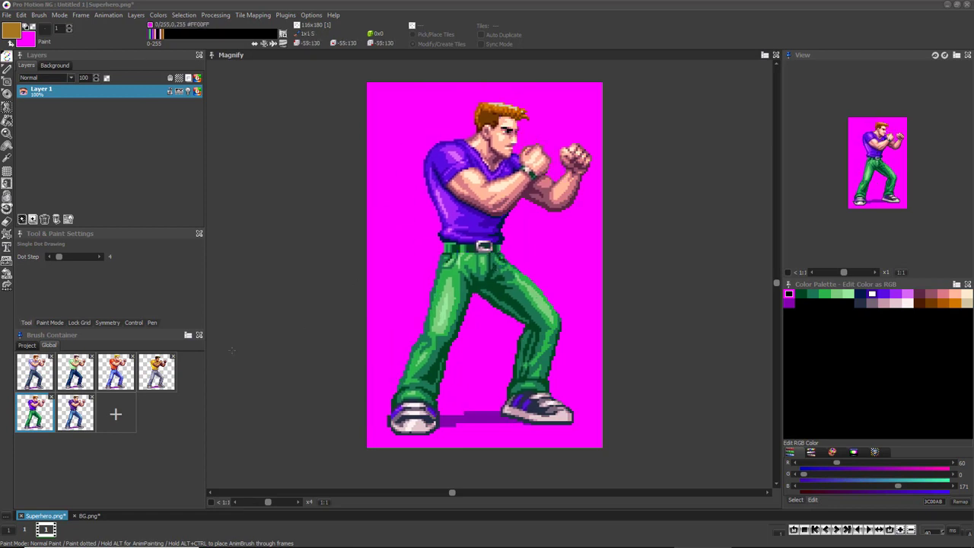
- Save the Global brush container as a file
{"action": "left_click", "coordinate": [189, 335]}
{"action": "left_click", "coordinate": [219, 365]}
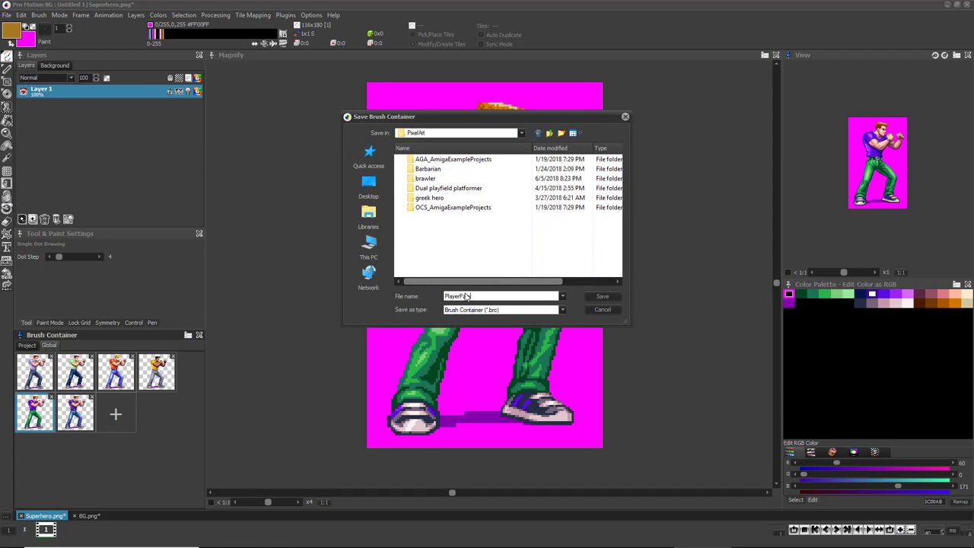
{"action": "left_click", "coordinate": [603, 297]}
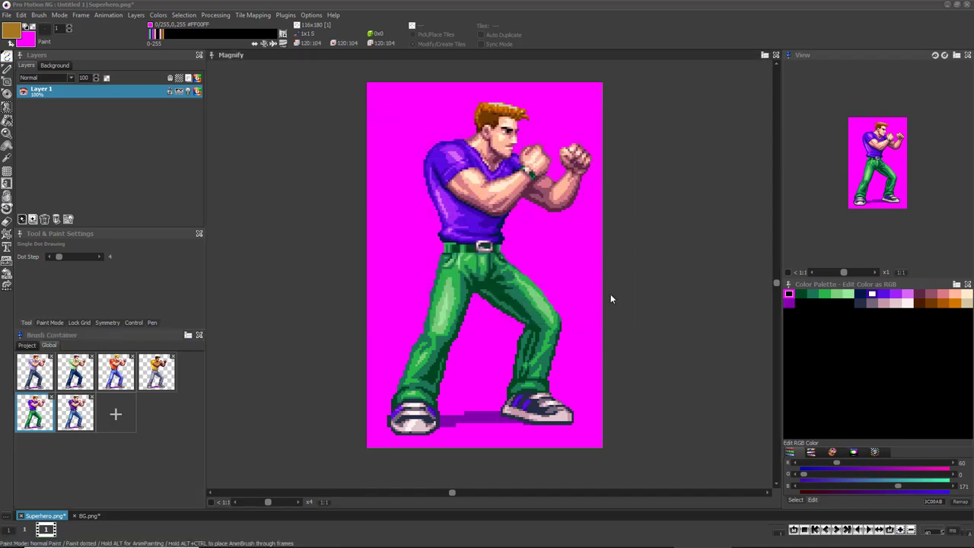